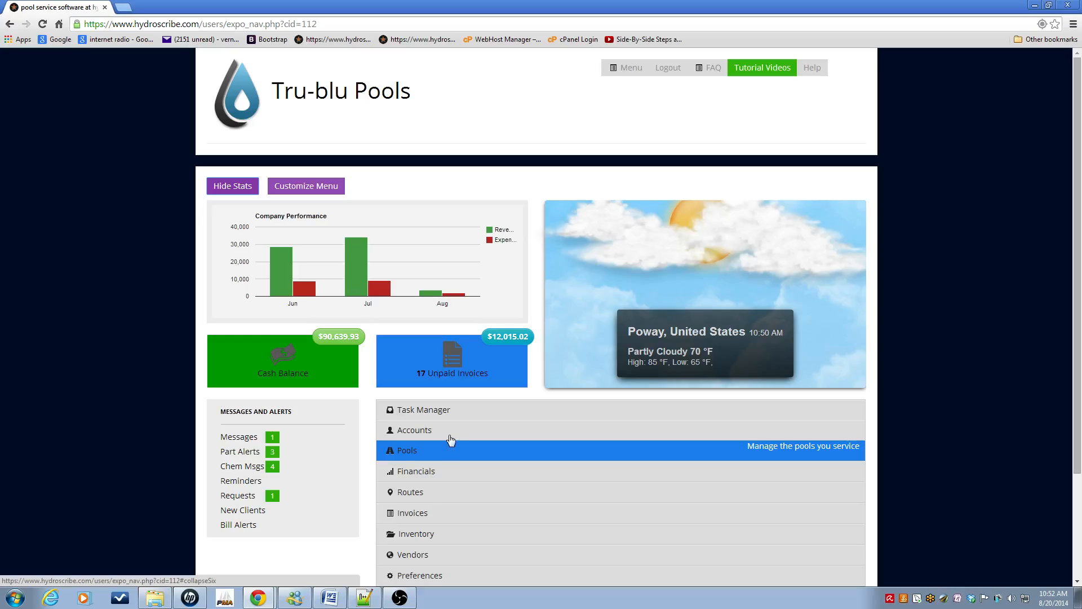
Step: Hide the dashboard stats and open the Customer Accounts list showing 22 customers
left_click(228, 189)
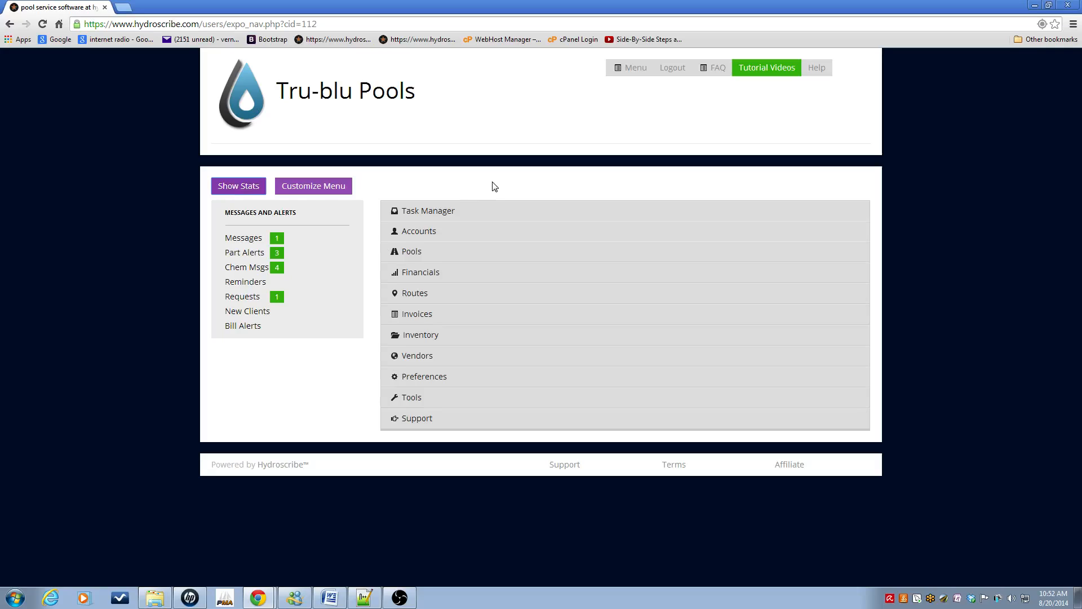
left_click(451, 235)
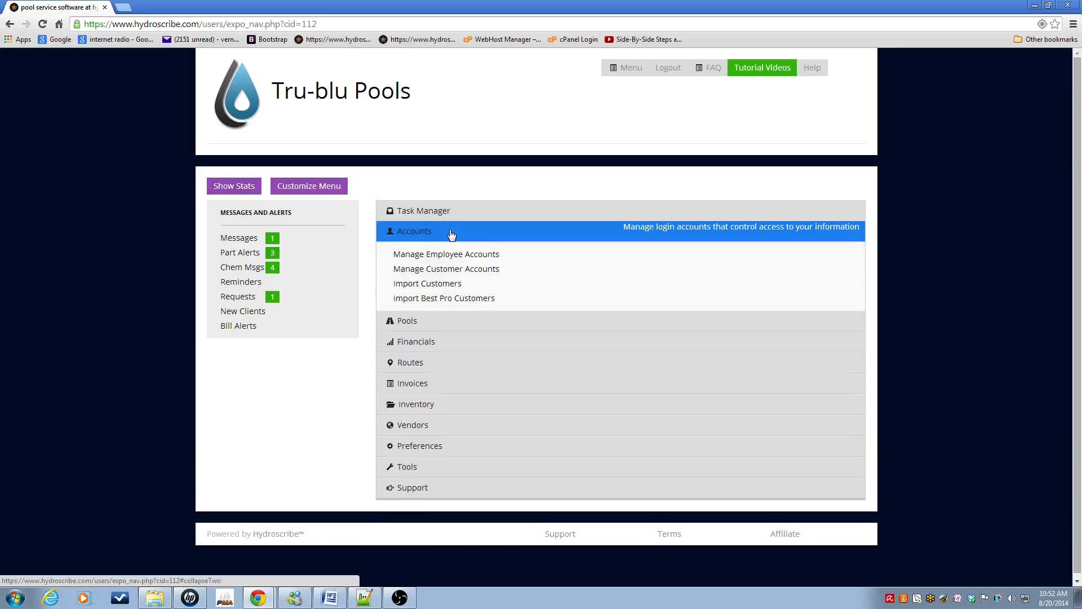
left_click(508, 271)
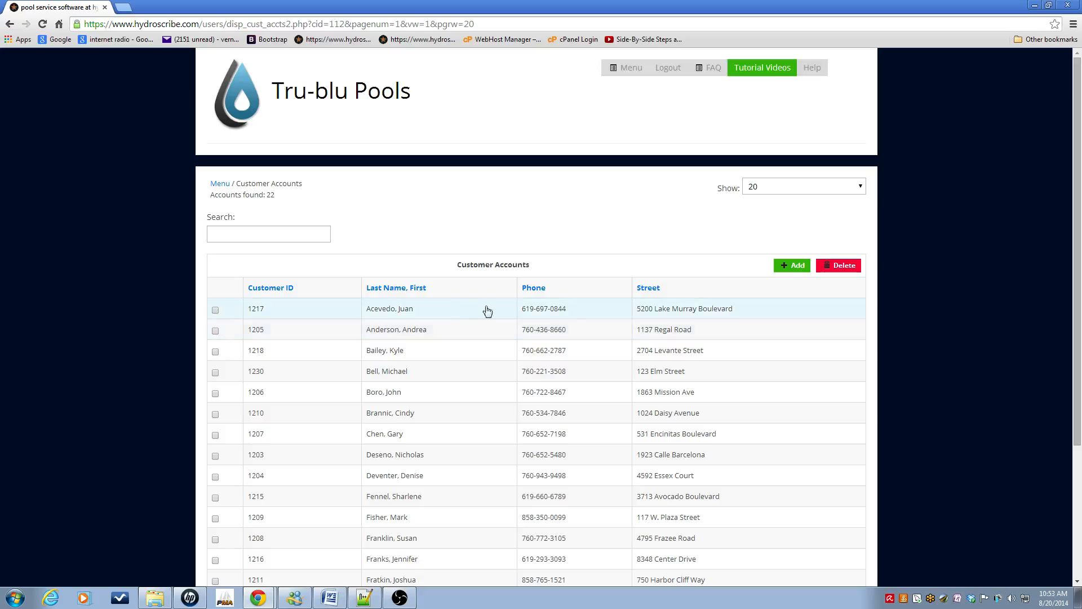
Step: Start a new customer account and enter the customer's user name and default password
left_click(799, 269)
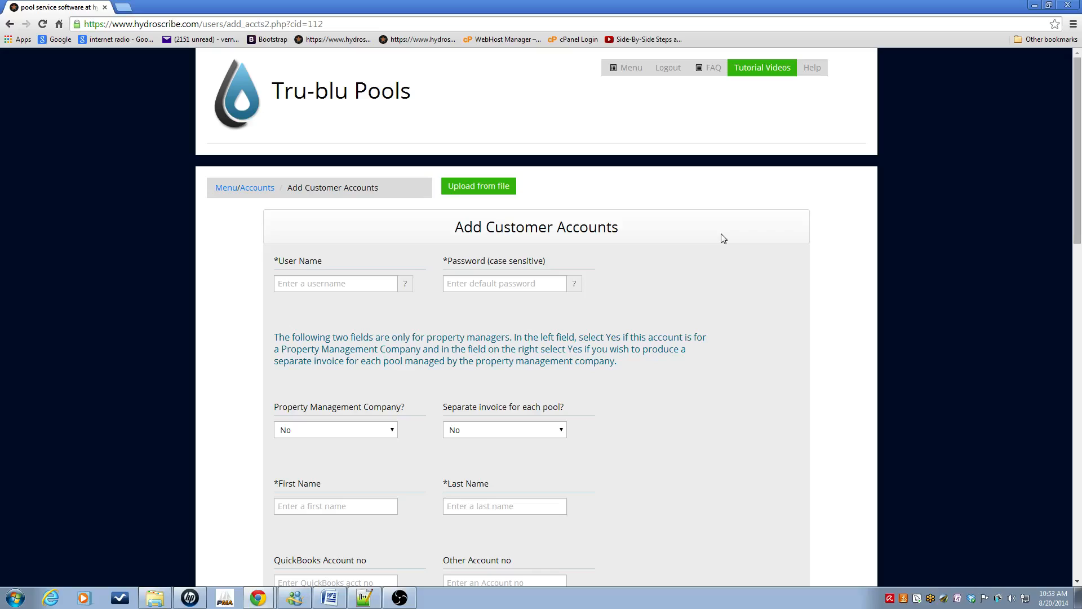
left_click(322, 285)
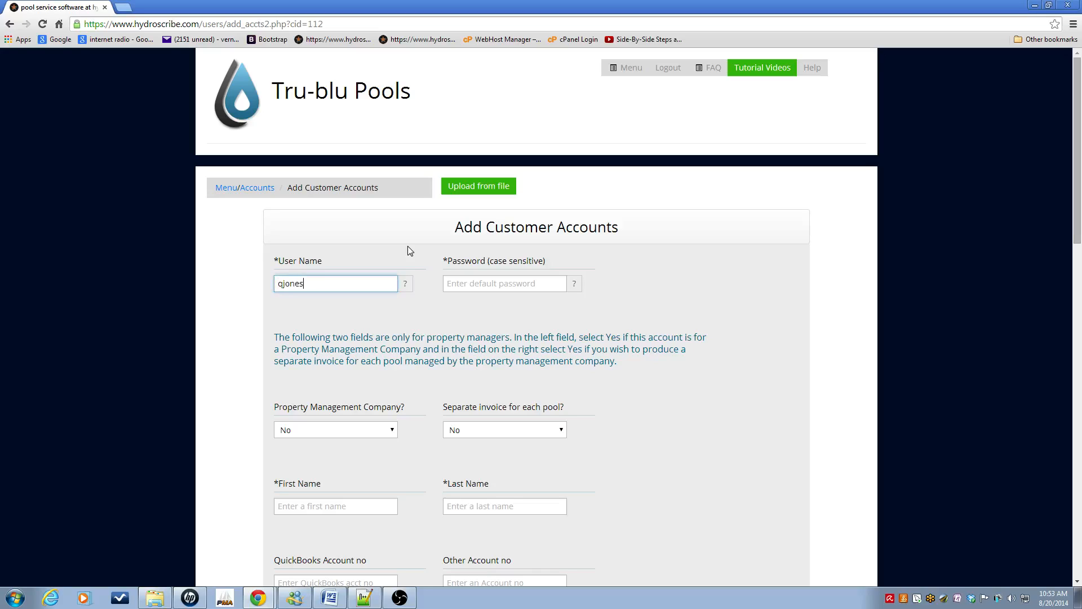
left_click(465, 287)
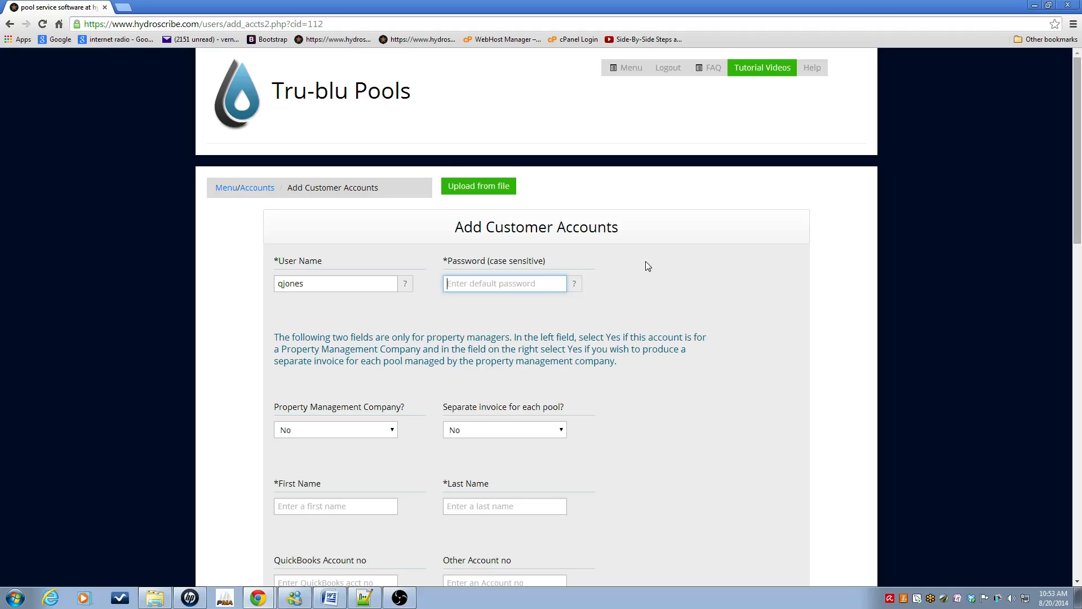
left_click_drag(1080, 201, 1080, 275)
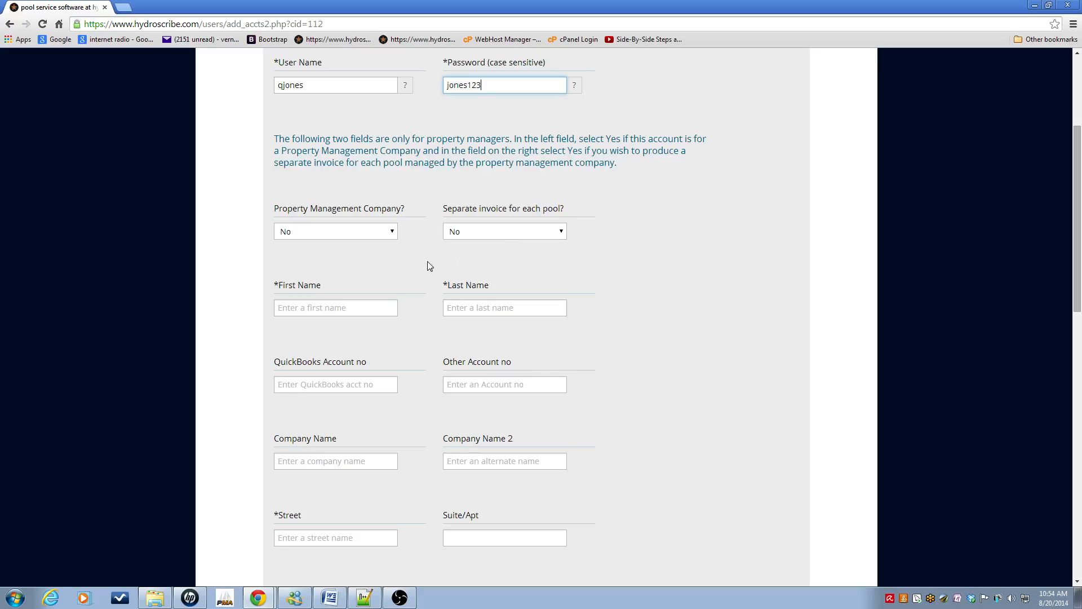
Step: Enter the customer's first and last name on the new account form
left_click(345, 312)
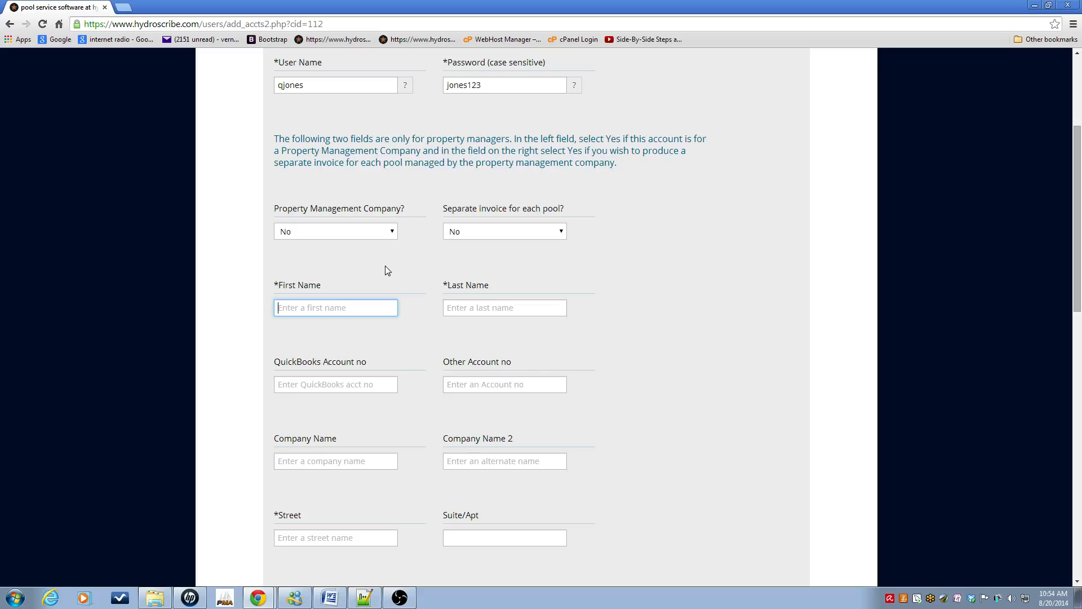
left_click(514, 312)
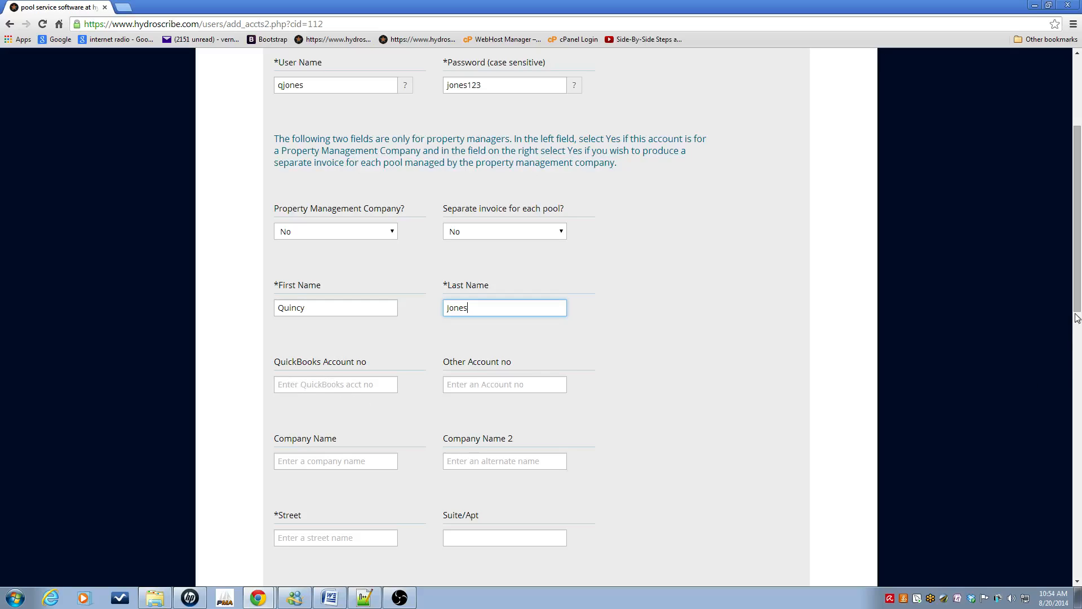
Step: Fill in the customer's street and city, choose California as the state, and enter the zip code
scroll(1077, 330, "down", 2)
scroll(1079, 337, "down", 3)
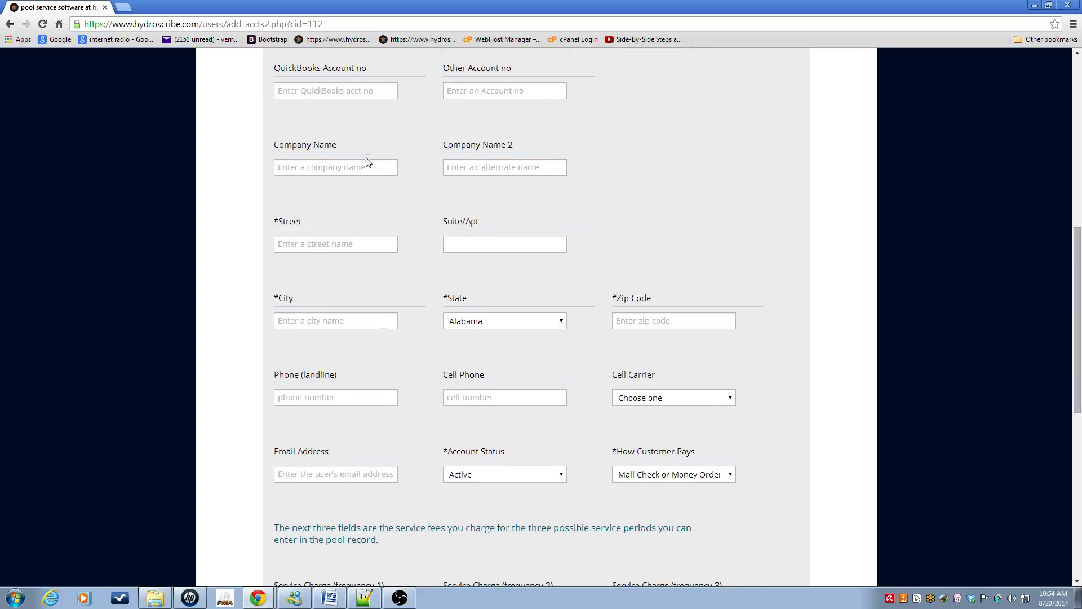
left_click(336, 238)
type("123 Maple Street")
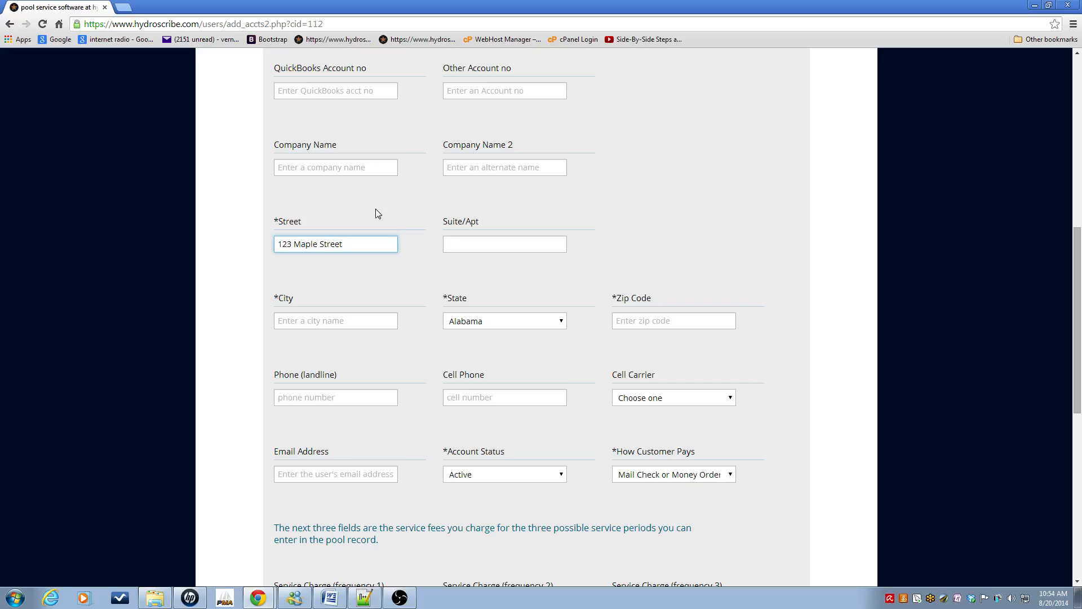
left_click(344, 320)
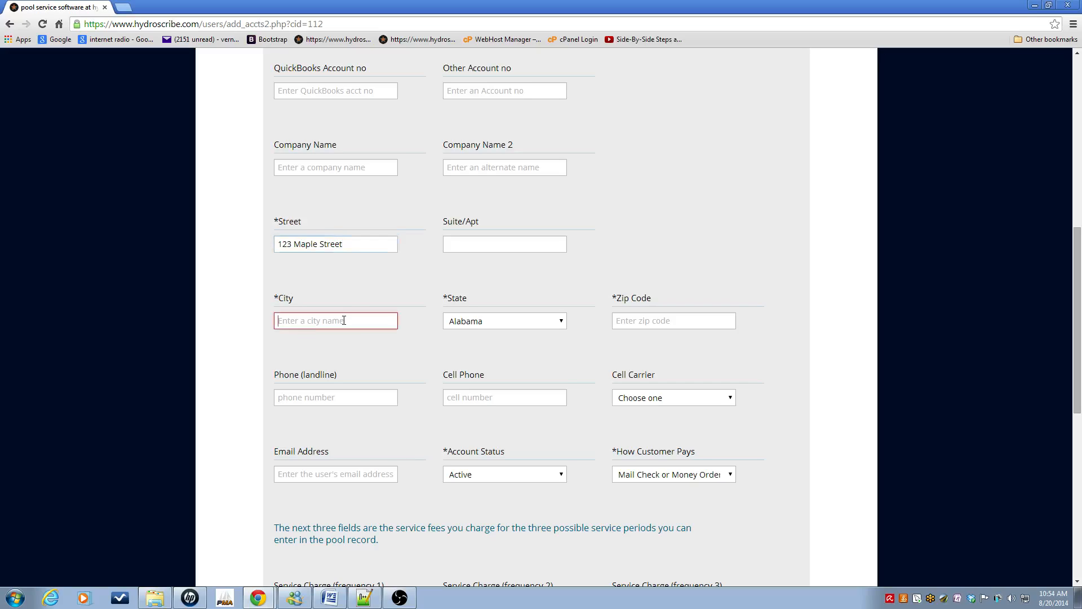
type("San Di")
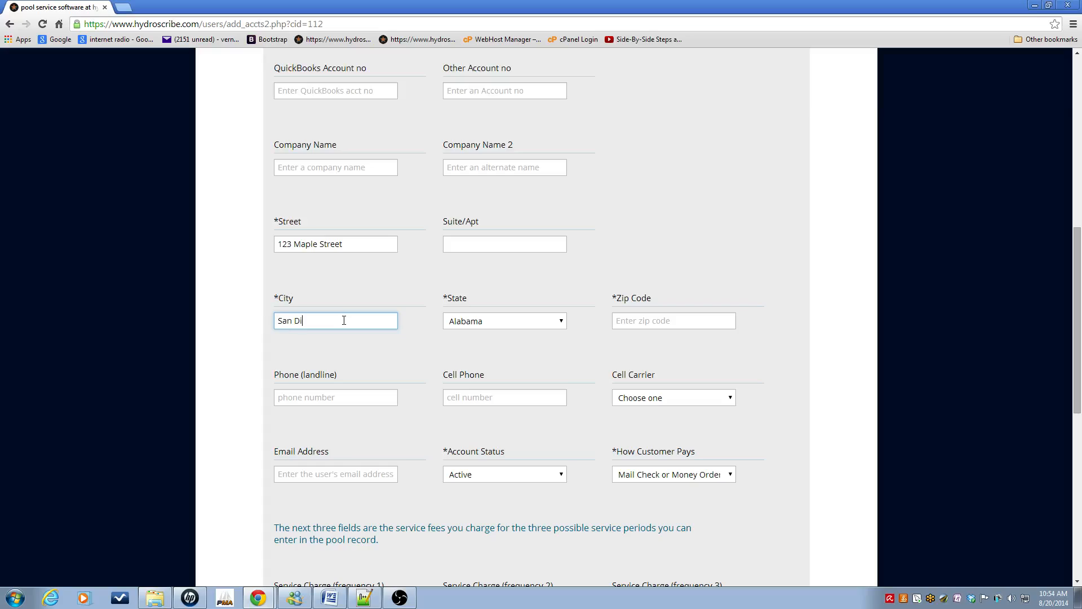
type("ego")
left_click(552, 326)
left_click(525, 382)
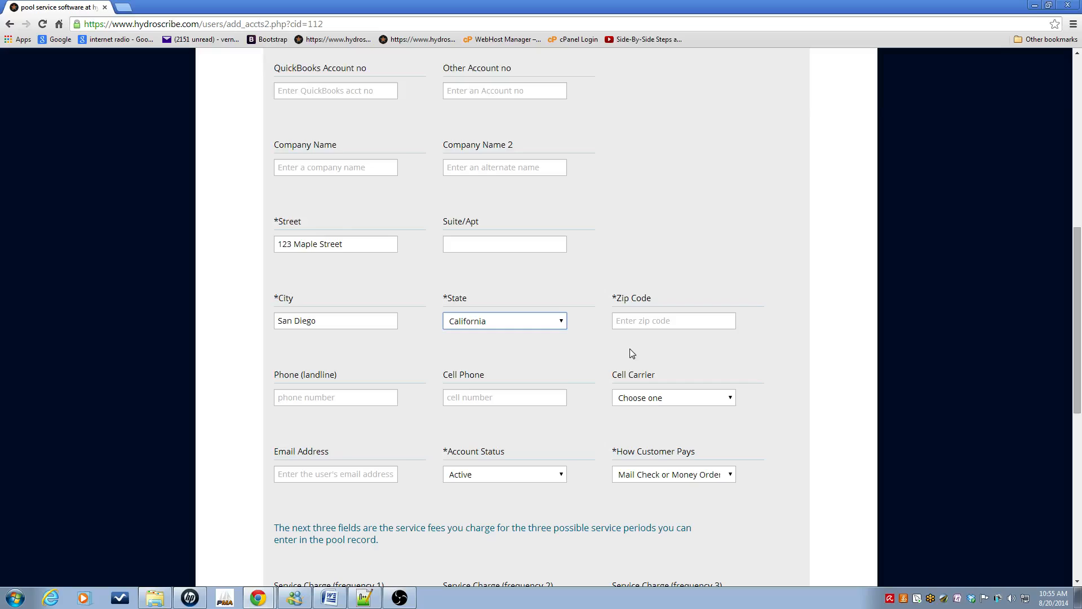
left_click(629, 325)
type("92101")
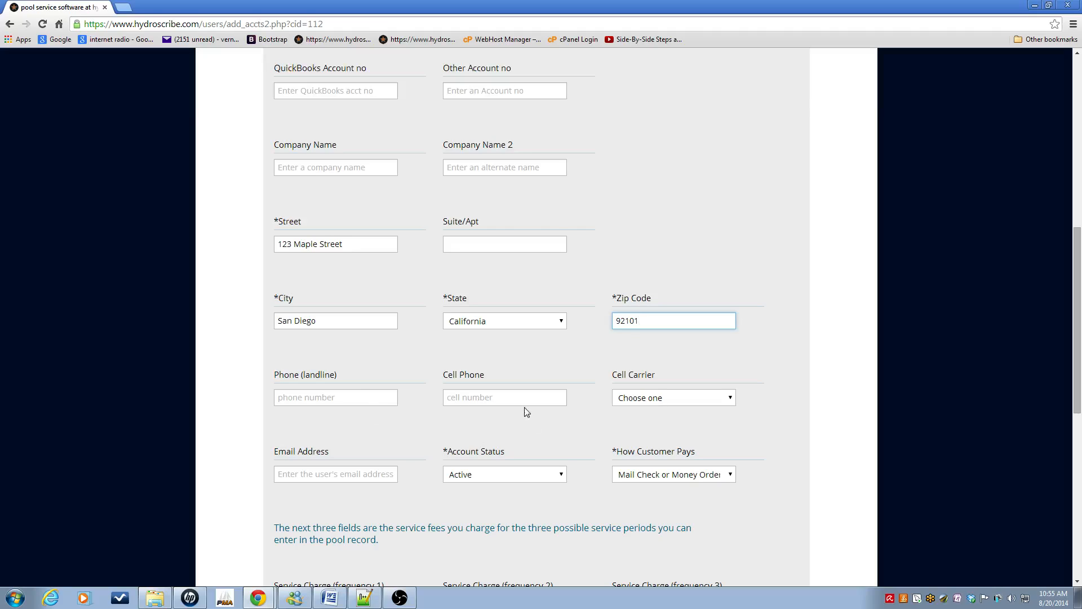
left_click_drag(1078, 316, 1078, 398)
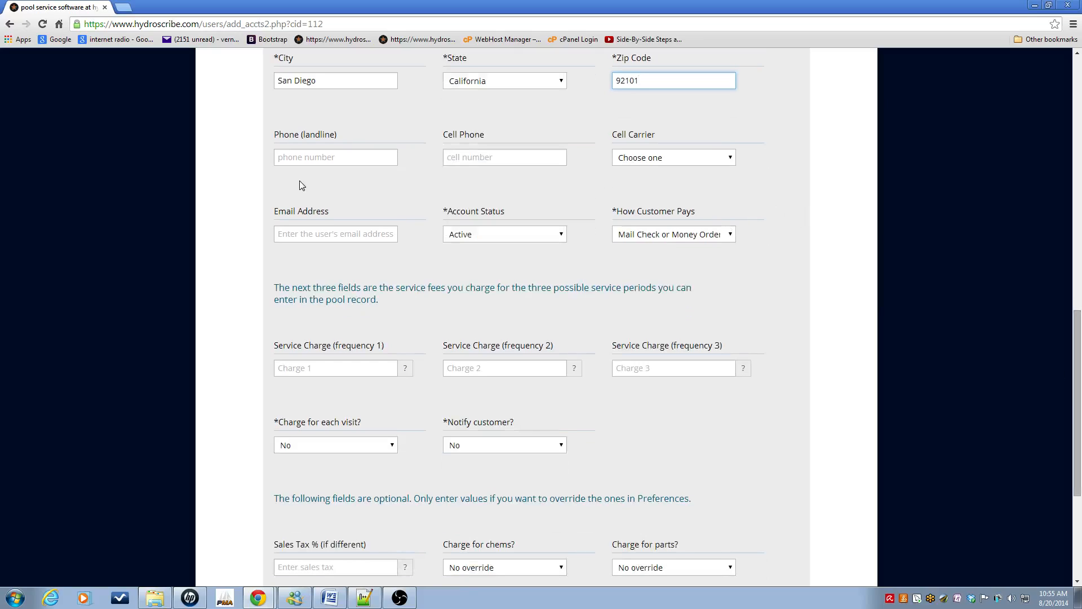
Step: Enter the customer's e-mail address and keep payment as Mail Check or Money Order
left_click(311, 235)
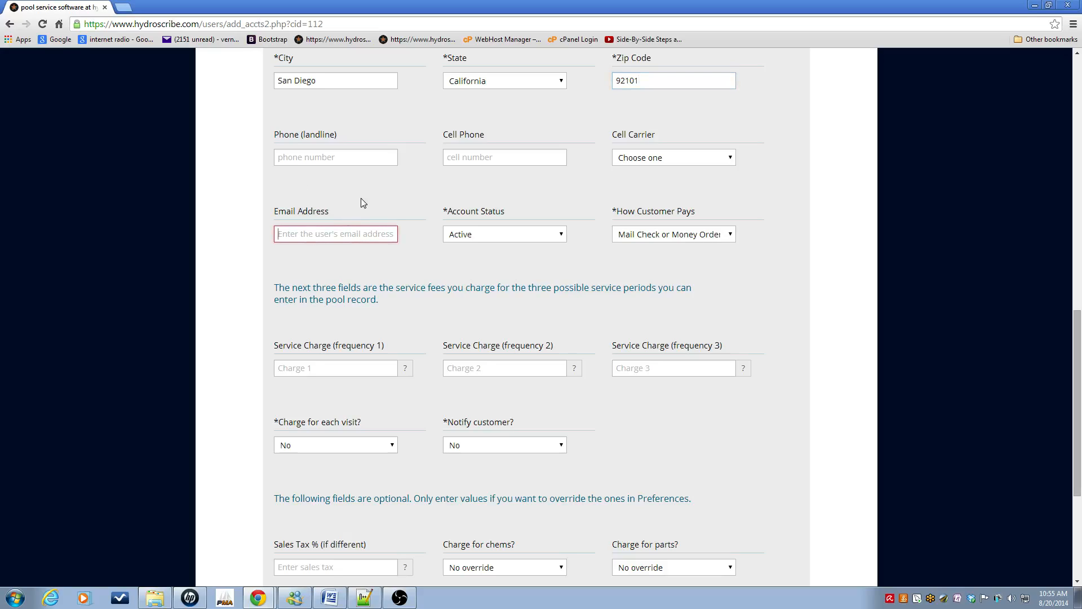
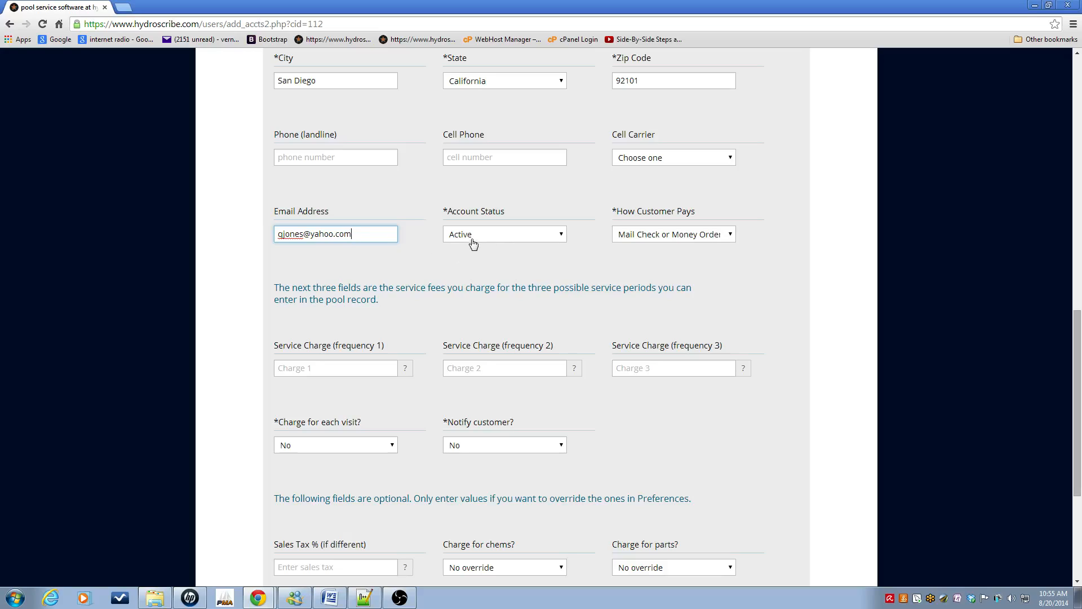
left_click(732, 241)
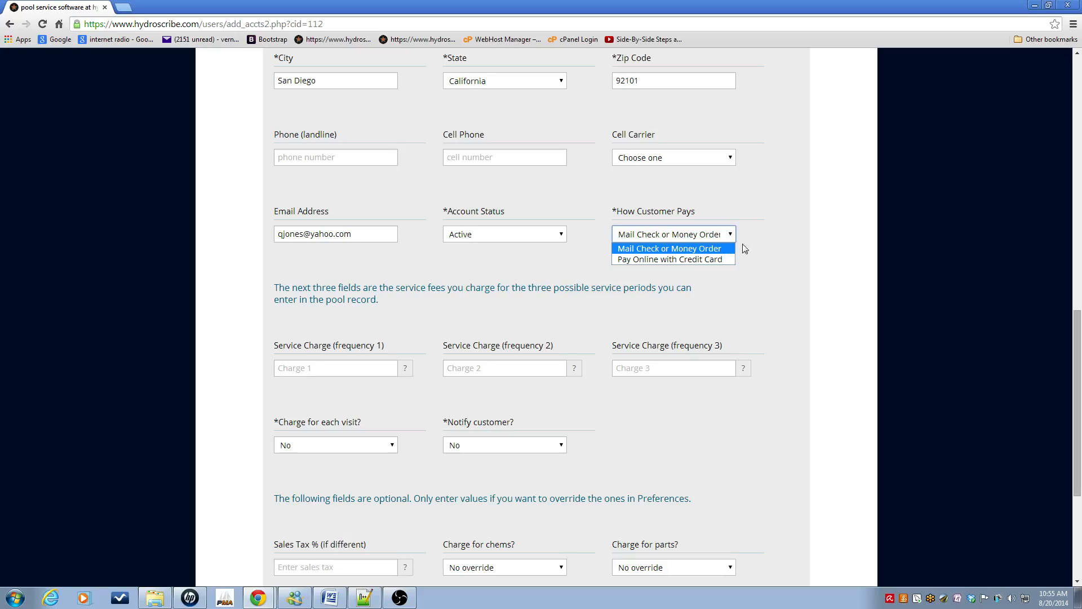
left_click(737, 248)
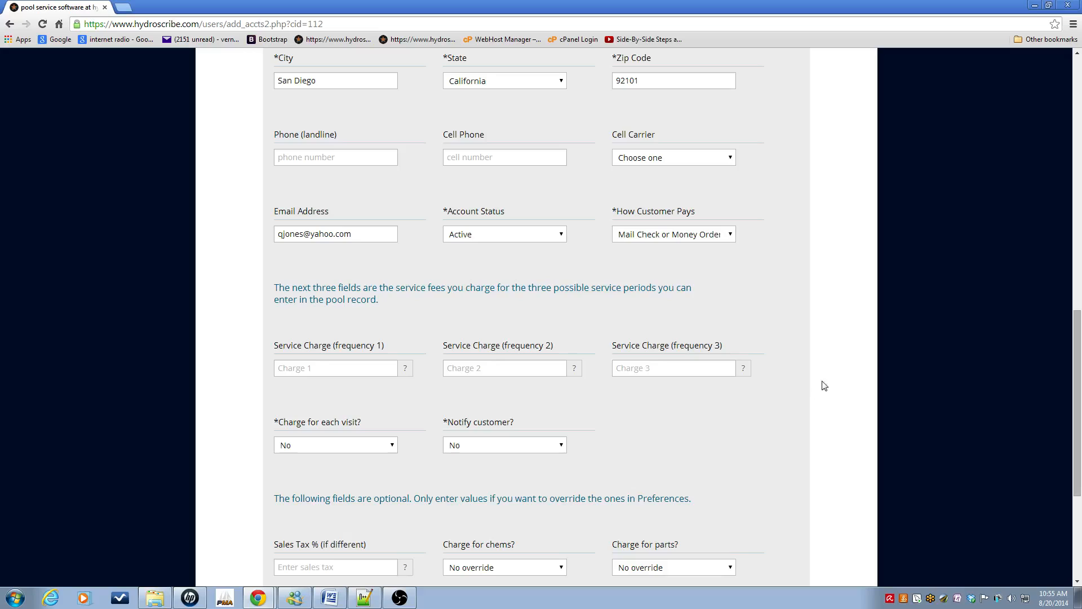
left_click_drag(1077, 361, 1081, 435)
left_click(324, 174)
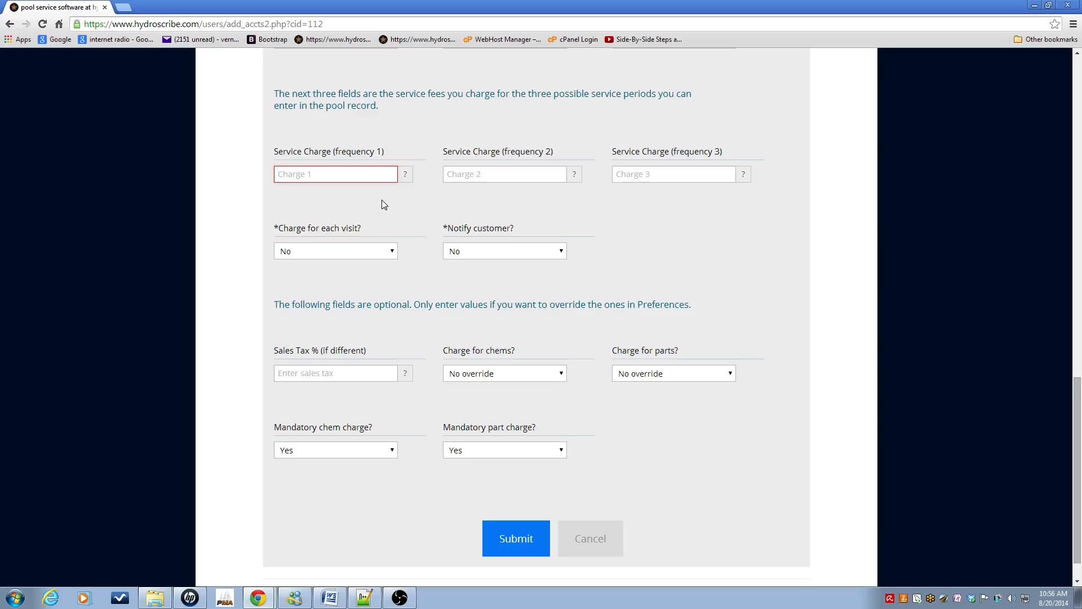
Step: Set the frequency-1 service charge to 100 and leave Charge for each visit at No
type("100")
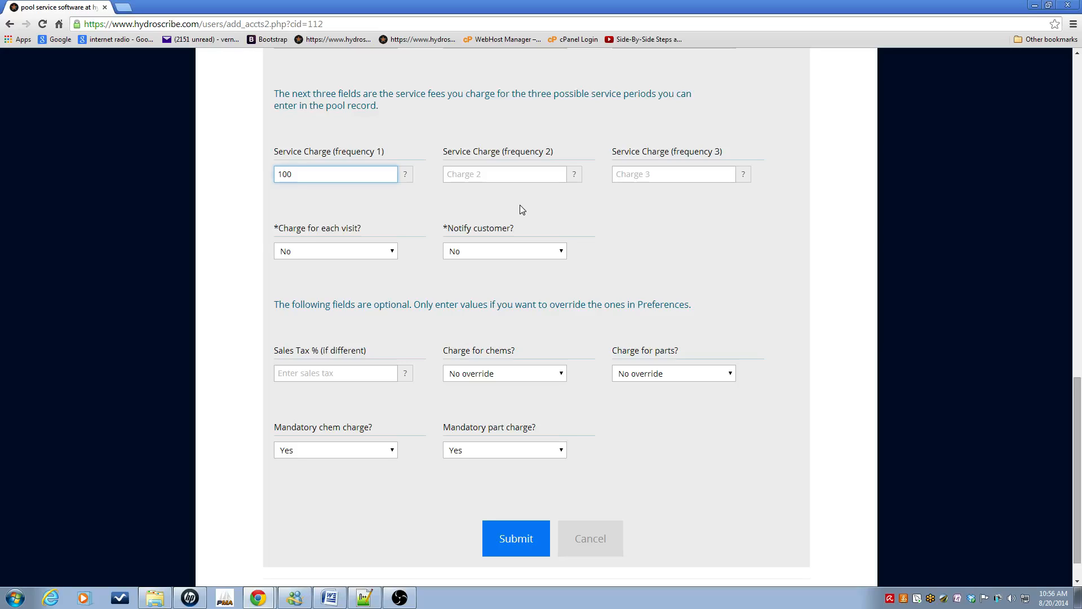
key("BackSpace")
key("BackSpace")
key("BackSpace")
type("0")
key("BackSpace")
type("1")
left_click(392, 261)
left_click(421, 254)
left_click(562, 254)
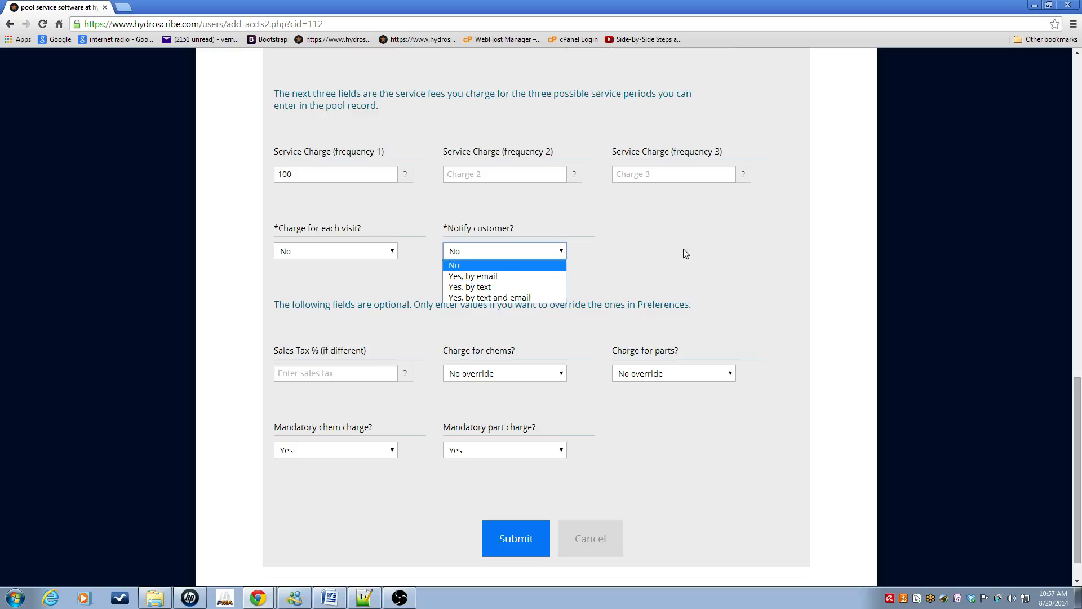
Step: Leave Notify customer at No and Cell Carrier unset, keeping the remaining defaults
left_click_drag(1077, 452, 1056, 340)
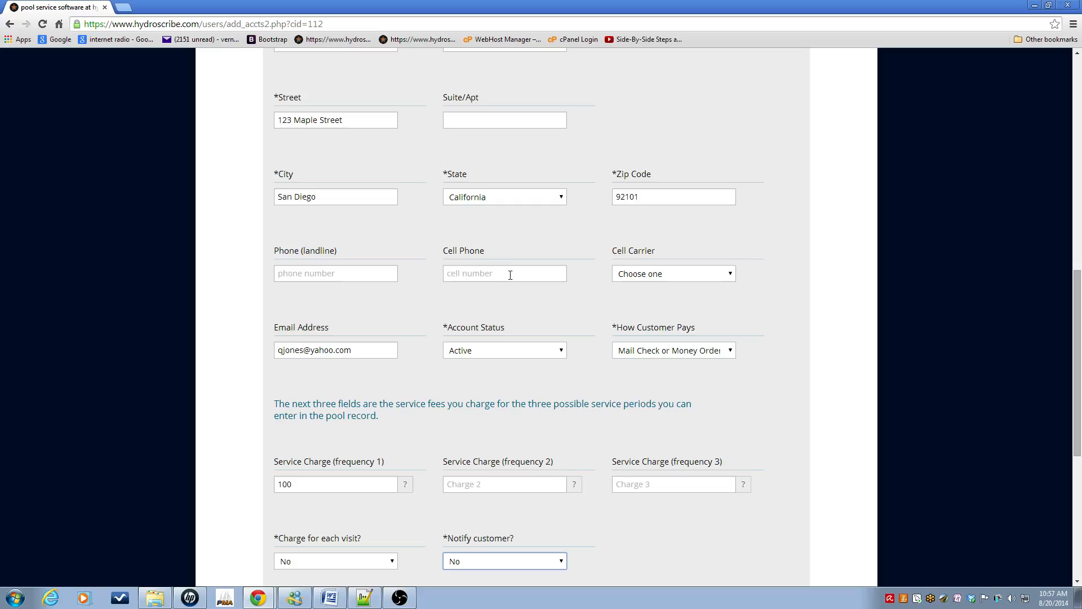
left_click(731, 274)
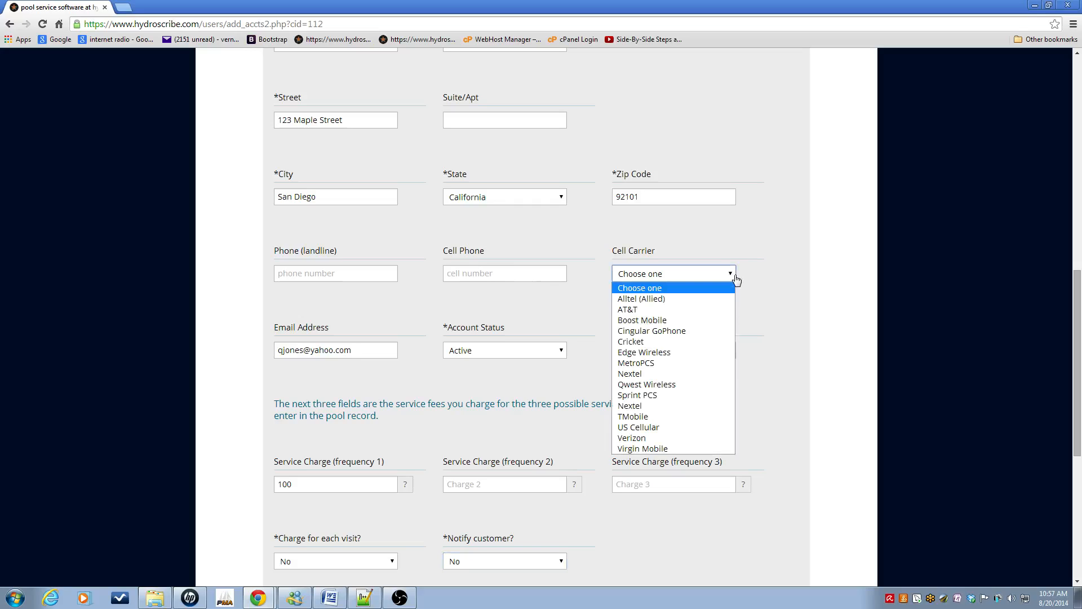
left_click(779, 280)
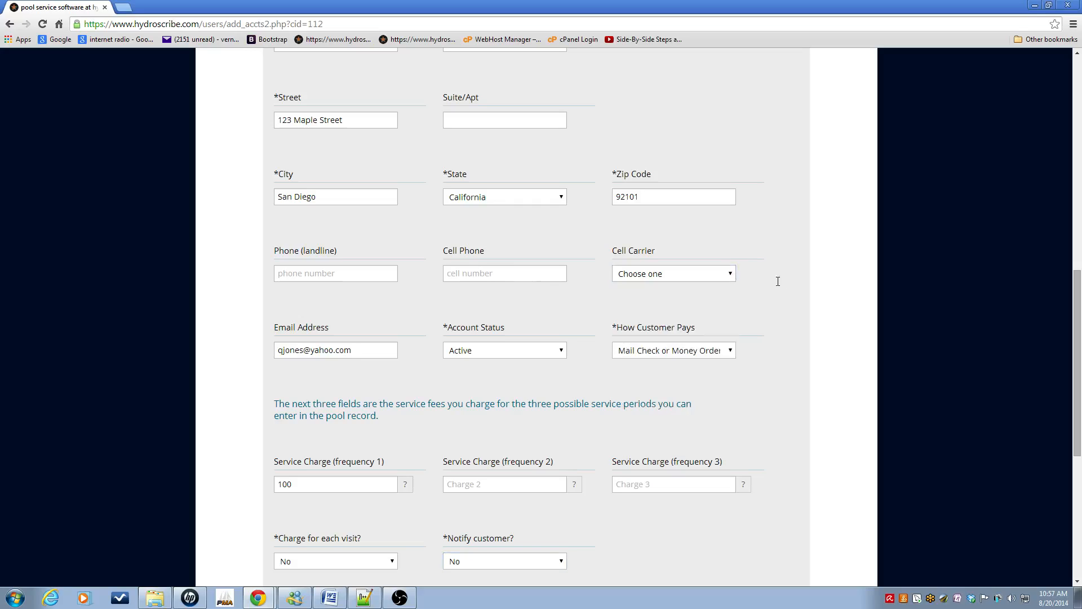
left_click_drag(1078, 342, 1080, 393)
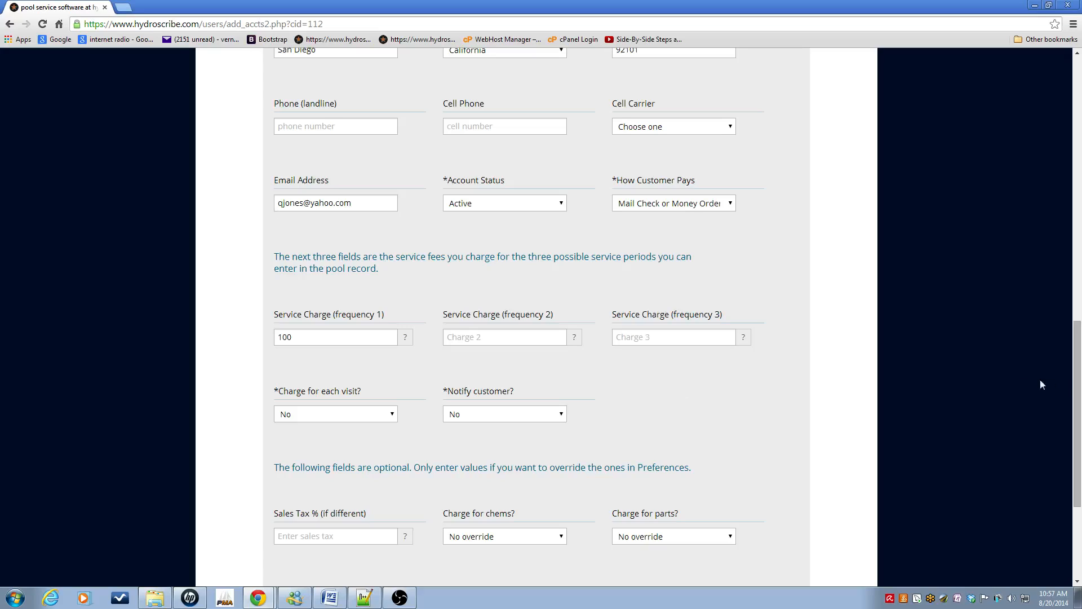
left_click_drag(1080, 421, 1081, 491)
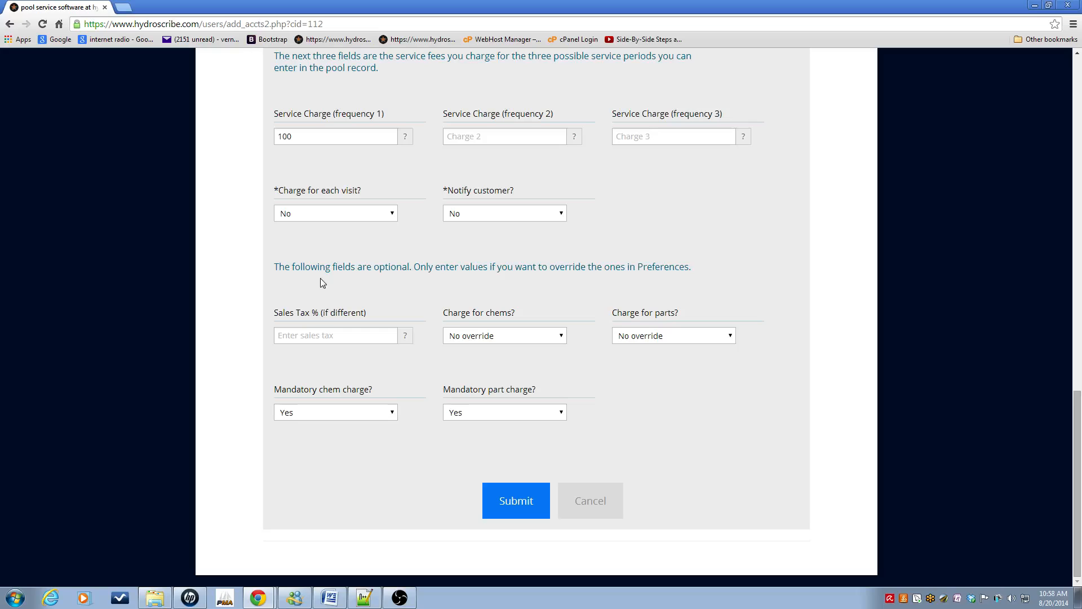
Step: Submit the new account and return to the Customer Accounts list, now showing 23 accounts
left_click(518, 501)
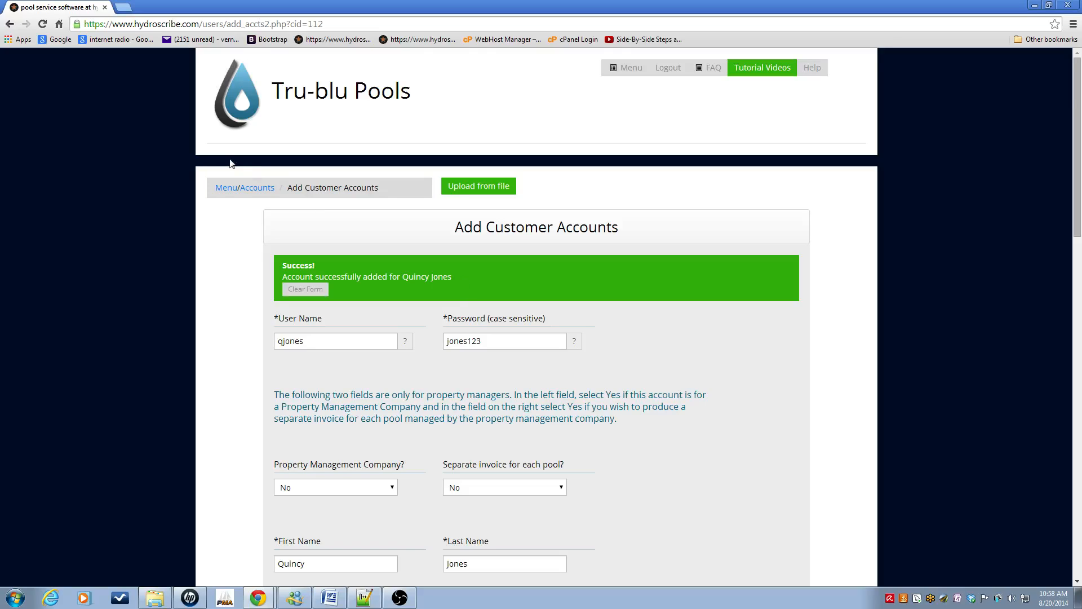
left_click(252, 190)
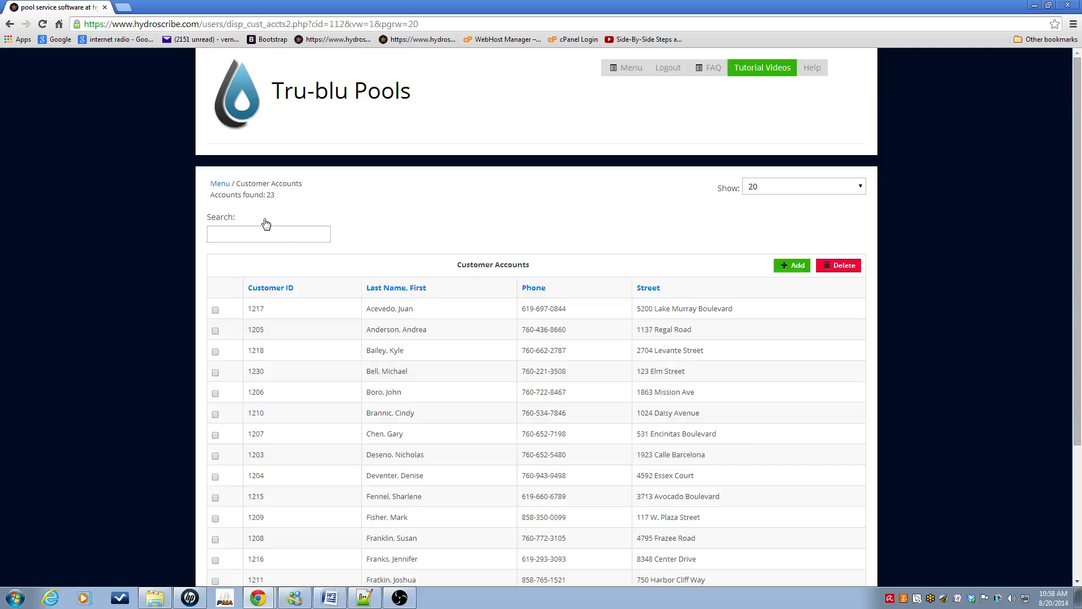
left_click(266, 231)
type("quin")
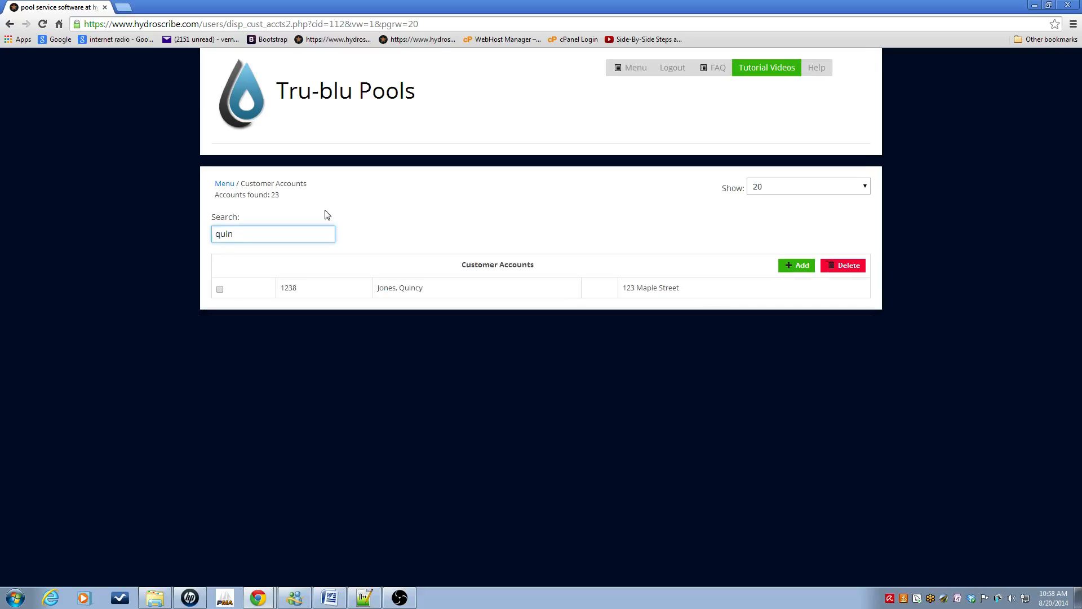
left_click(398, 294)
left_click(820, 209)
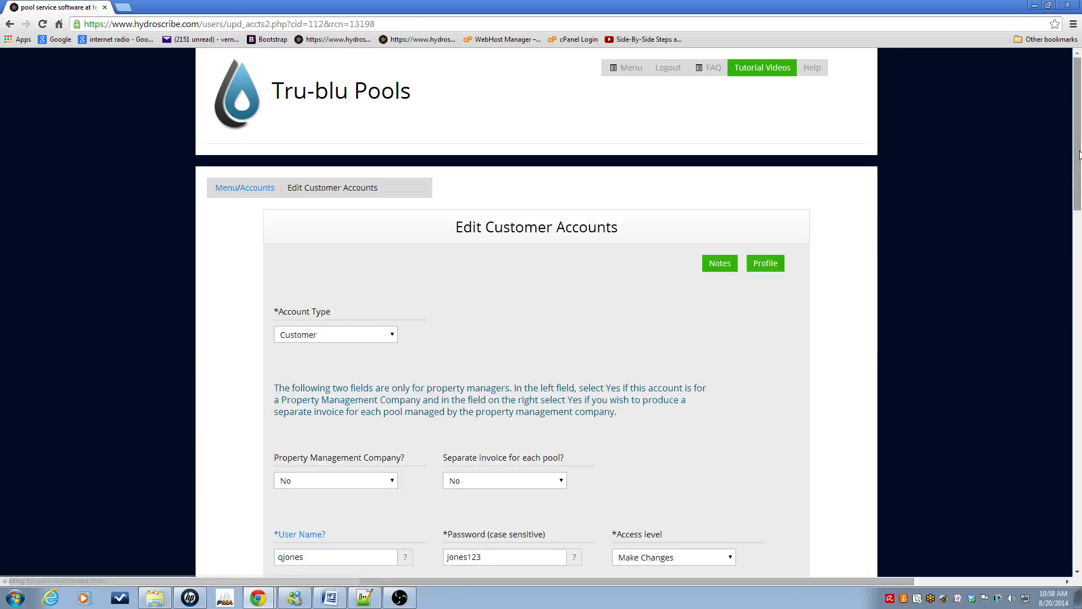
left_click_drag(1080, 155, 1080, 514)
left_click(595, 501)
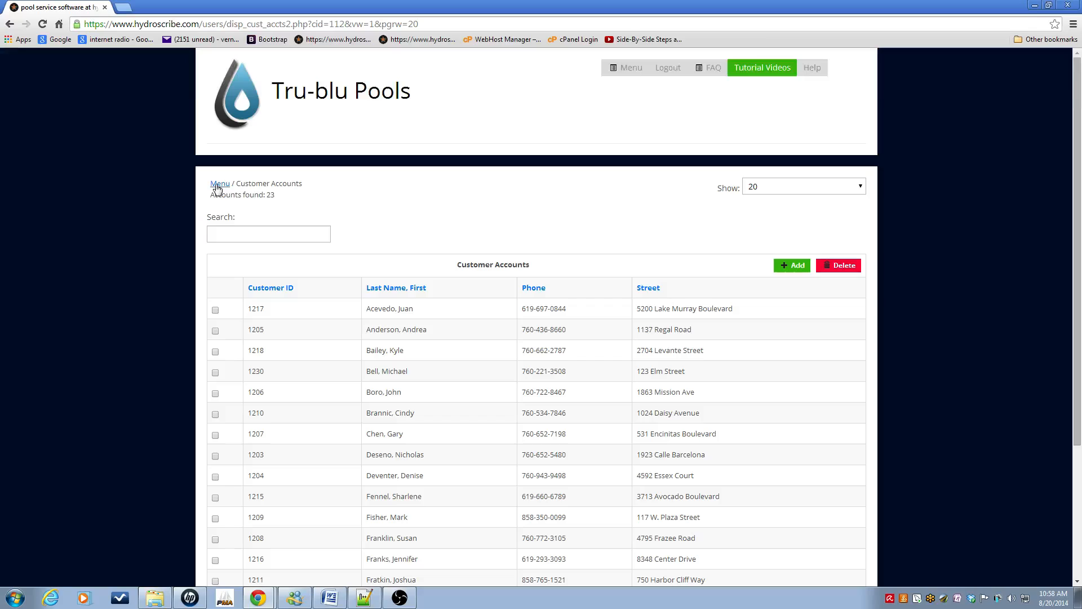
Step: Go from the main menu to Manage Pools (29 pools) and start a blank new pool record
left_click(220, 184)
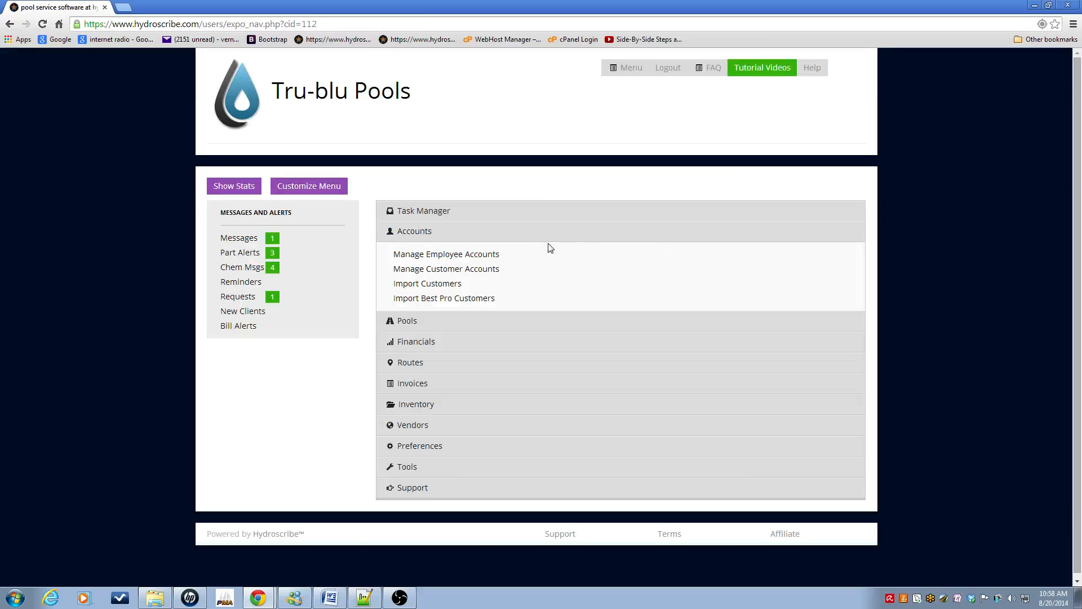
left_click(406, 236)
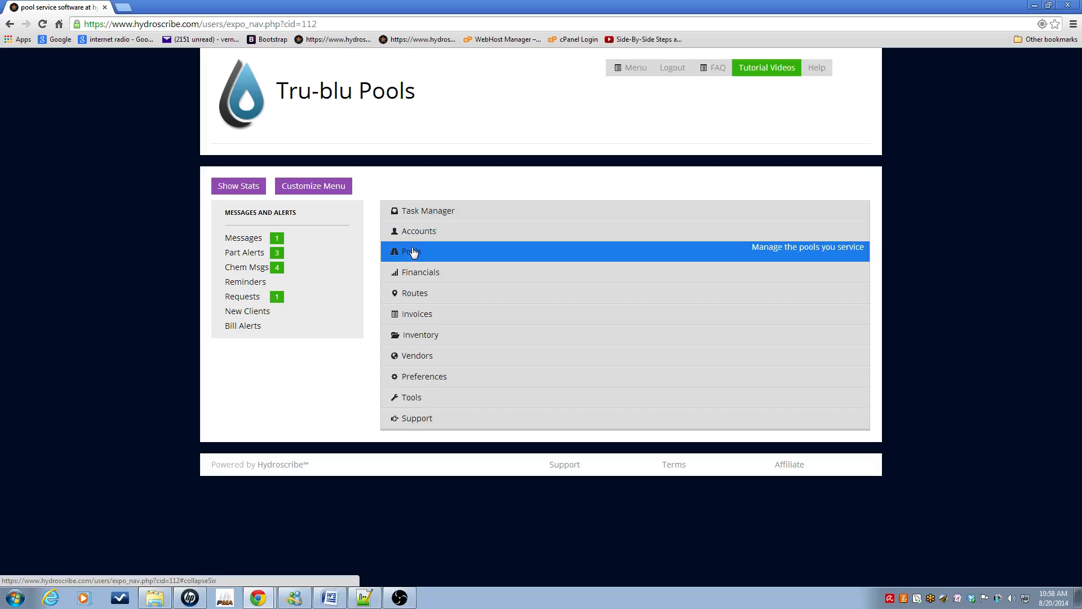
left_click(418, 257)
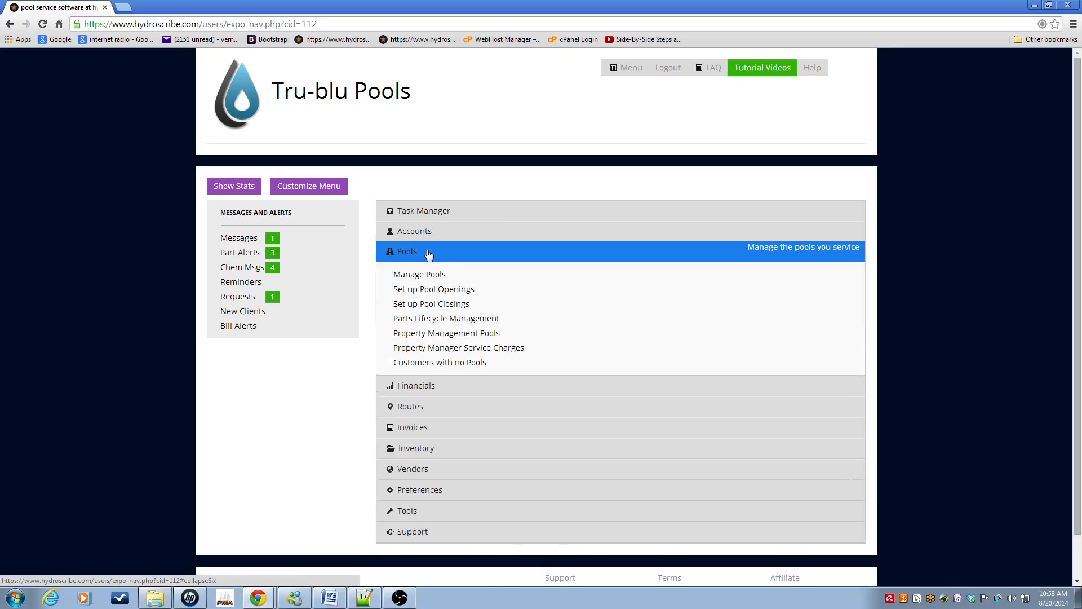
left_click(442, 276)
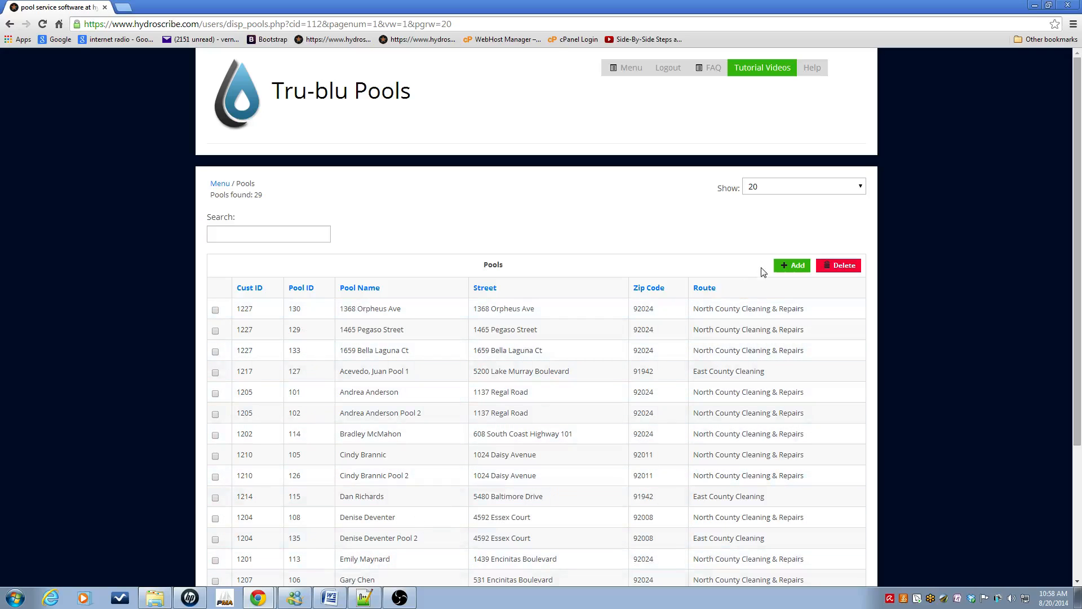
left_click(804, 271)
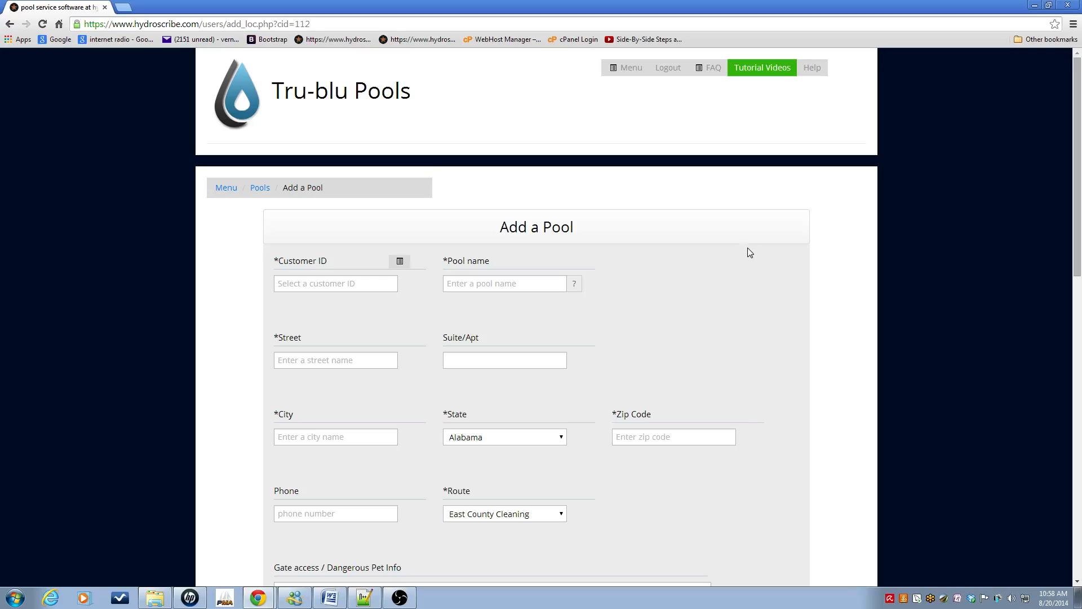
Step: Search the customer list and select the new customer, auto-filling the pool's address fields
left_click(400, 260)
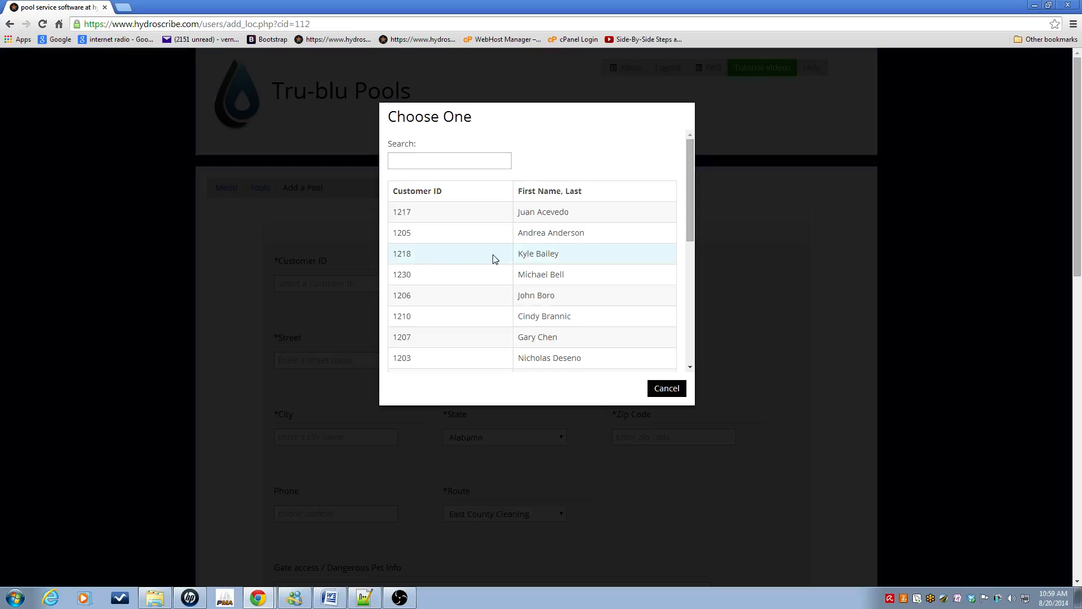
left_click(458, 162)
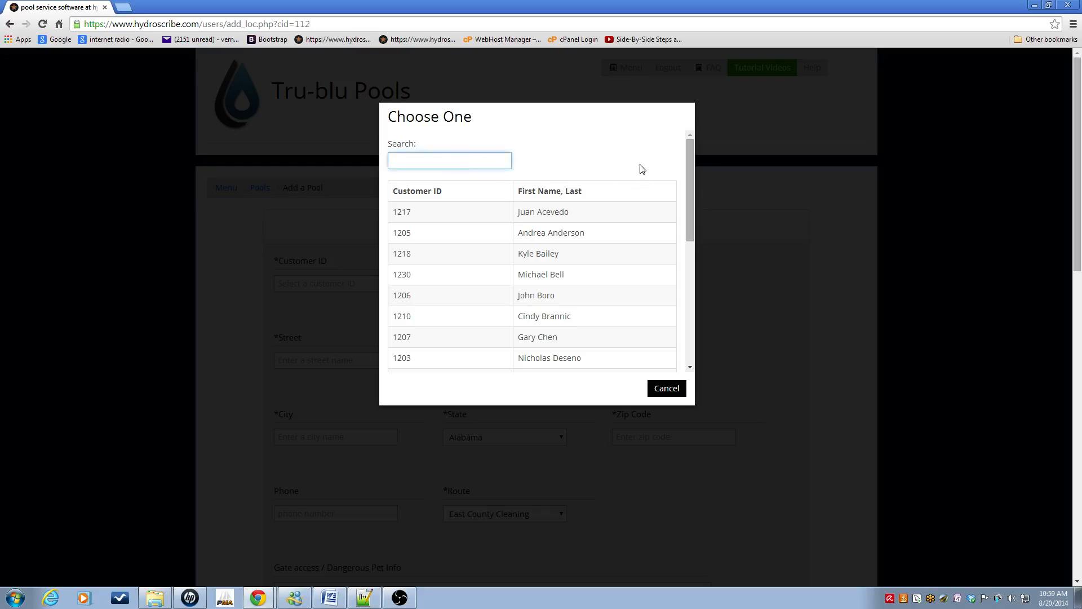
type("q")
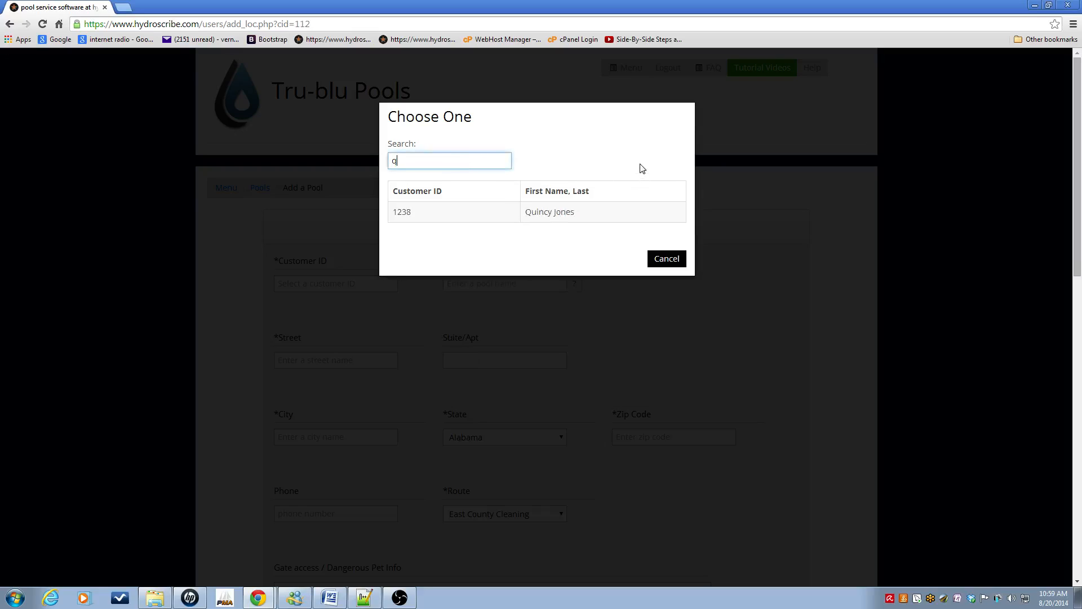
left_click(551, 214)
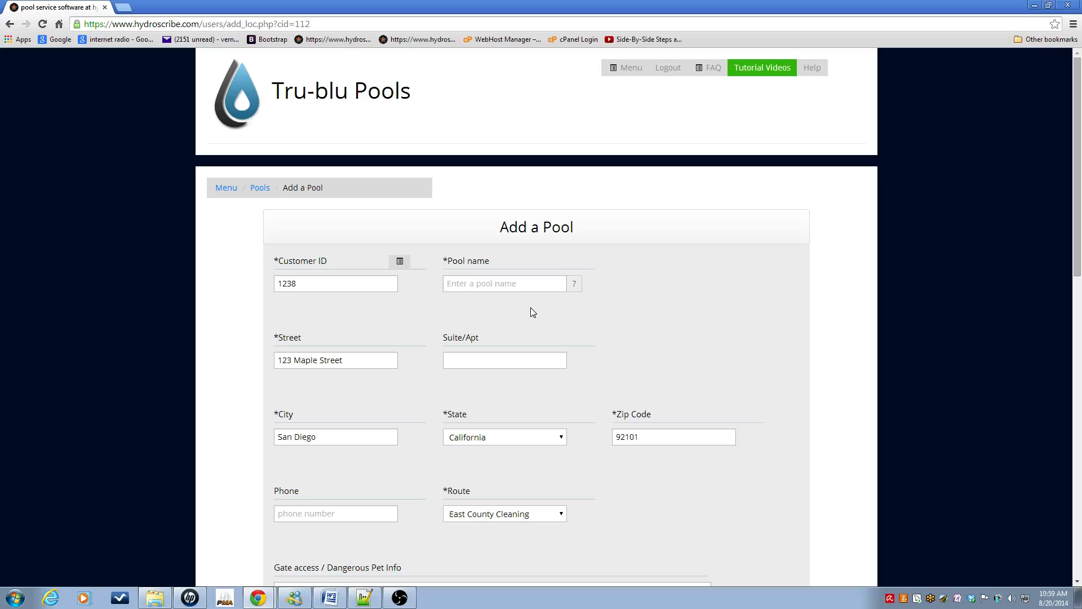
Step: Name the pool (customer's name plus 'Pool 1') and replace the street with the new street address
left_click(468, 283)
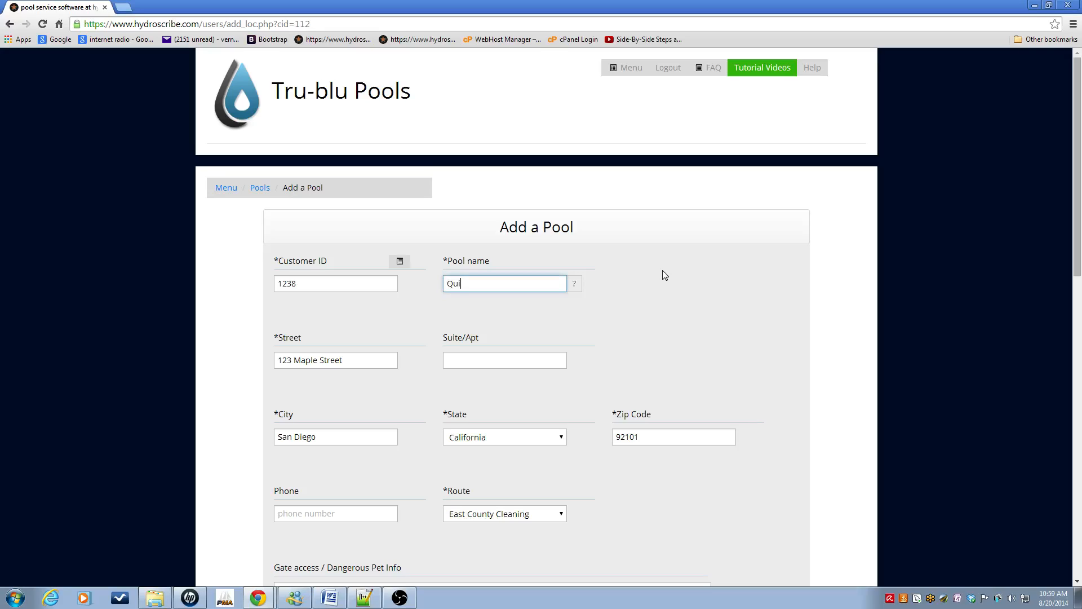
left_click_drag(345, 360, 243, 359)
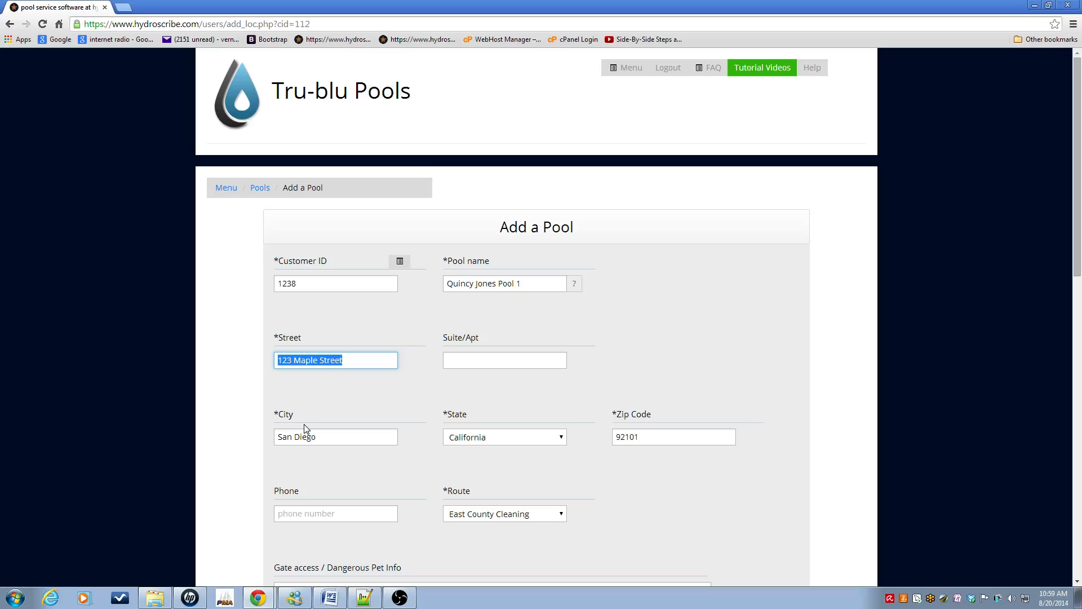
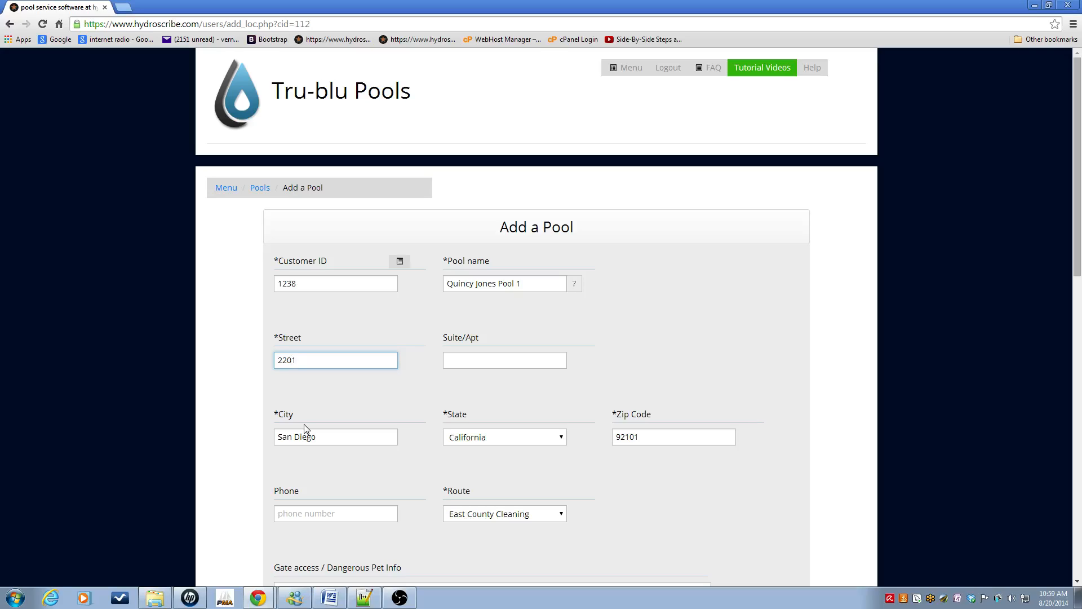
Step: Assign the pool to the North County Cleaning & Repairs route with Monday and Wednesday service
left_click_drag(1077, 237, 1081, 360)
left_click(563, 216)
left_click(553, 234)
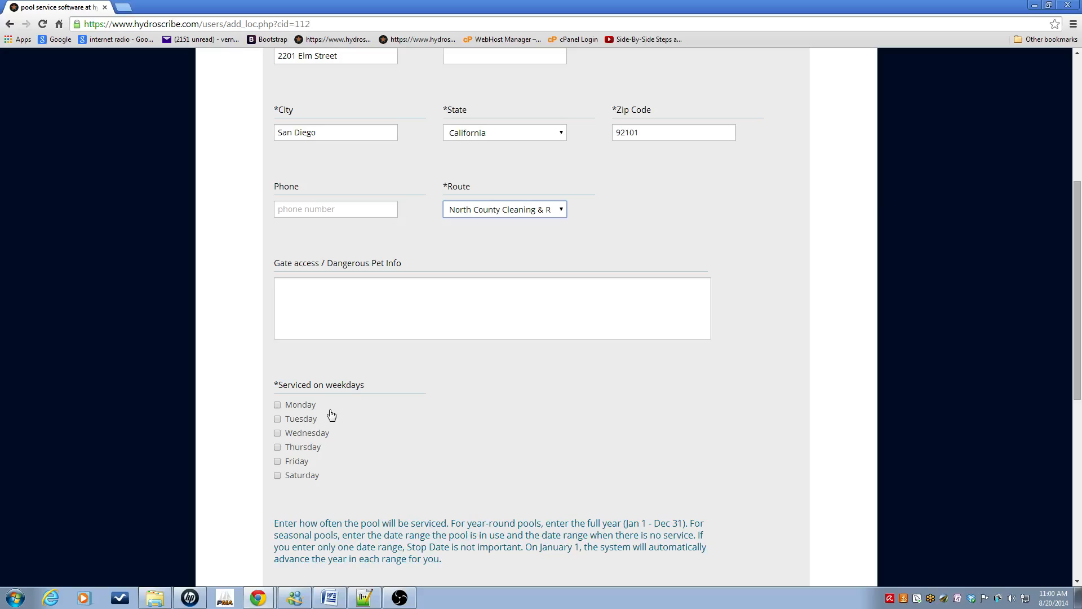
left_click(278, 406)
left_click(278, 433)
Step: Keep the first service frequency at Every week after briefly trying No Service
left_click_drag(1079, 295, 1078, 405)
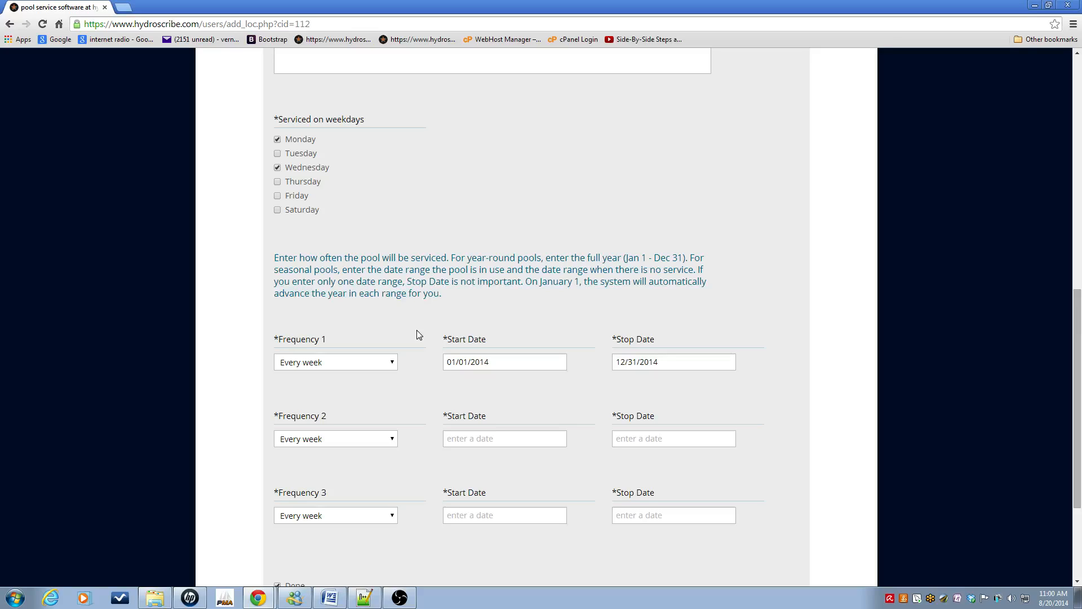
left_click(397, 366)
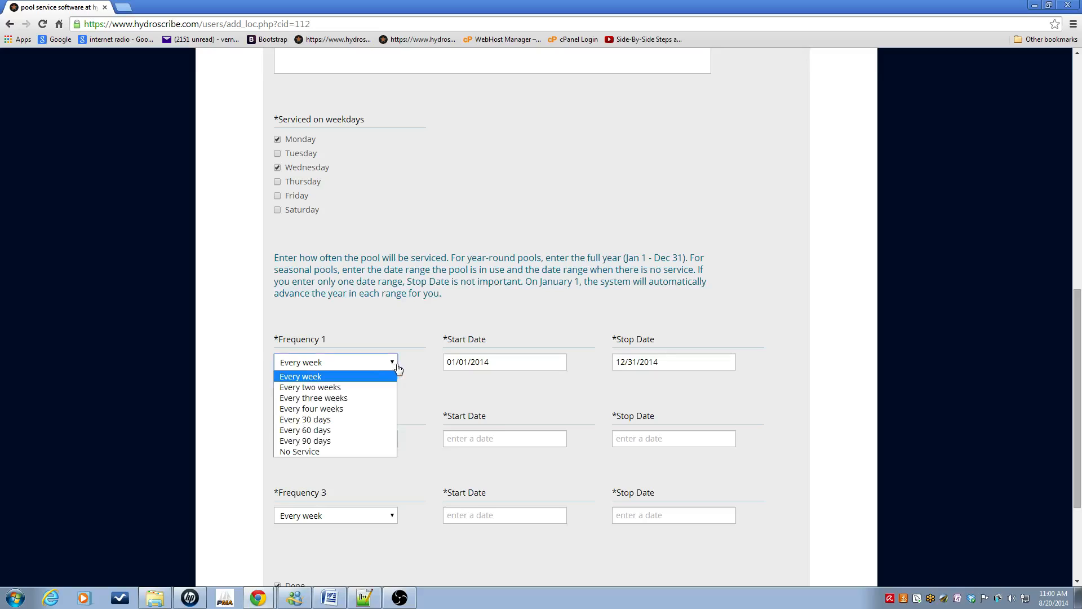
left_click(340, 453)
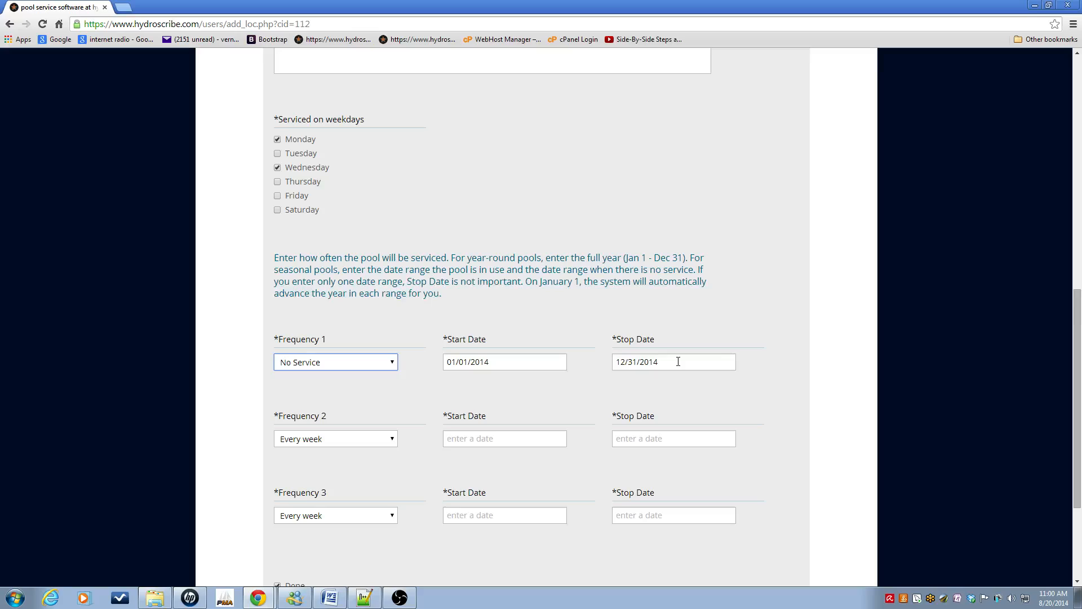
left_click(396, 365)
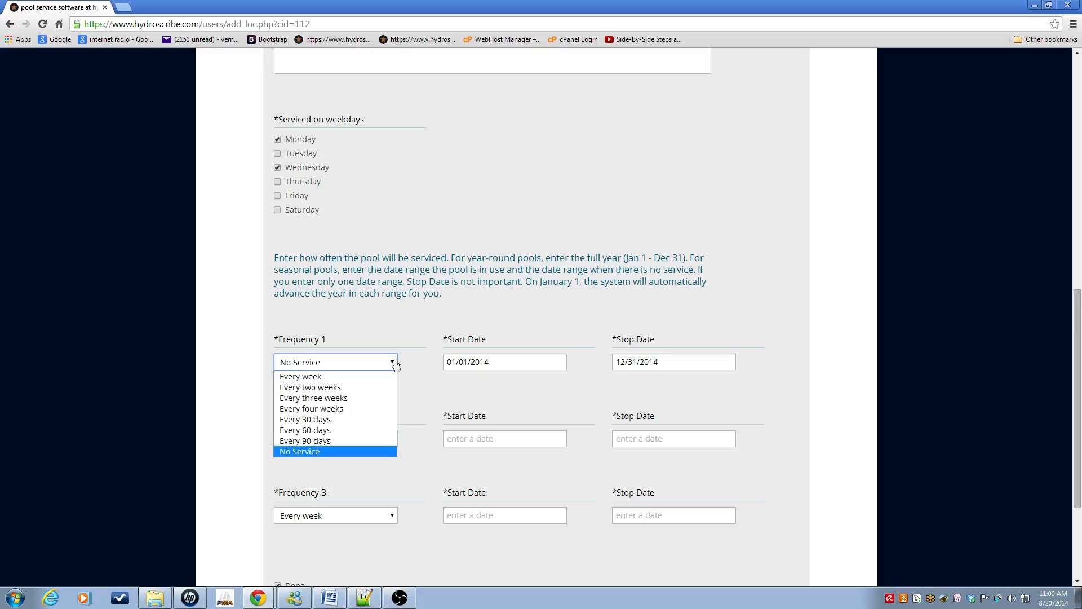
left_click(330, 376)
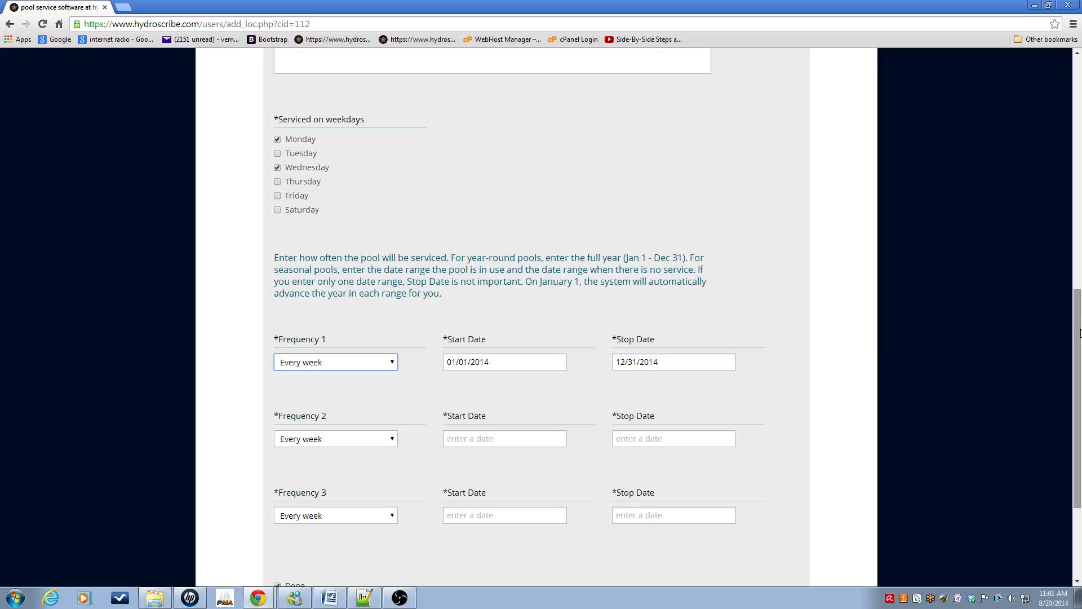
left_click_drag(1080, 332, 1080, 380)
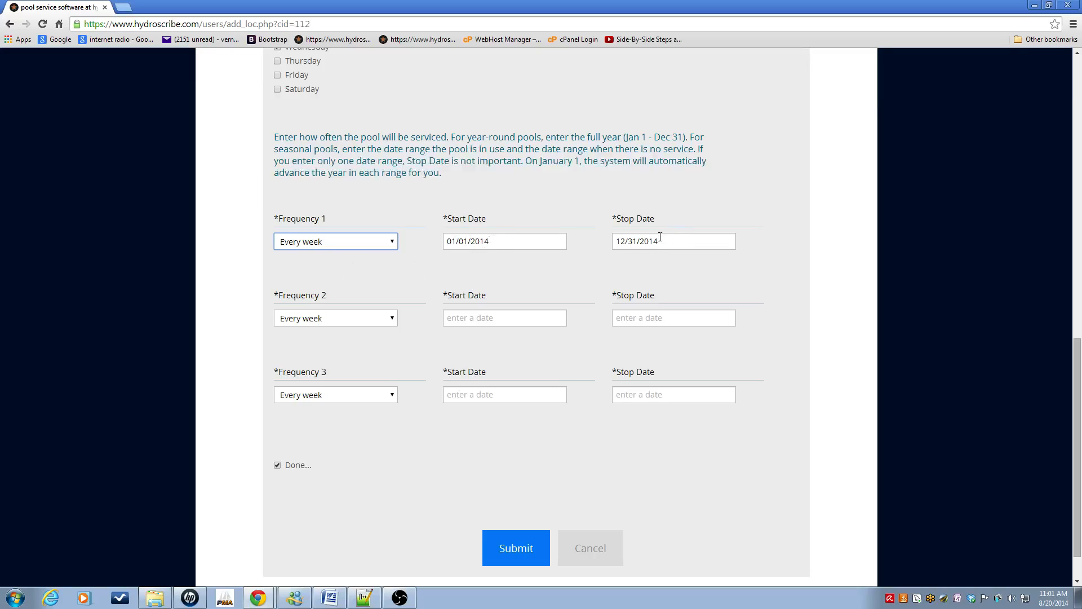
Step: Save the new pool and open it from the Pools list by searching 'q'
left_click(515, 553)
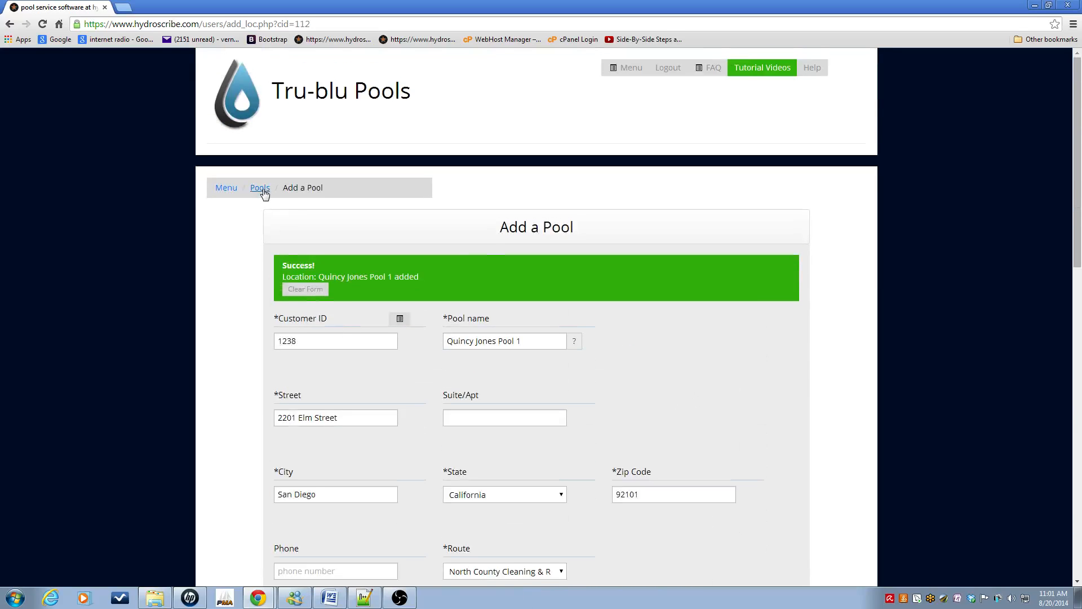
left_click(261, 189)
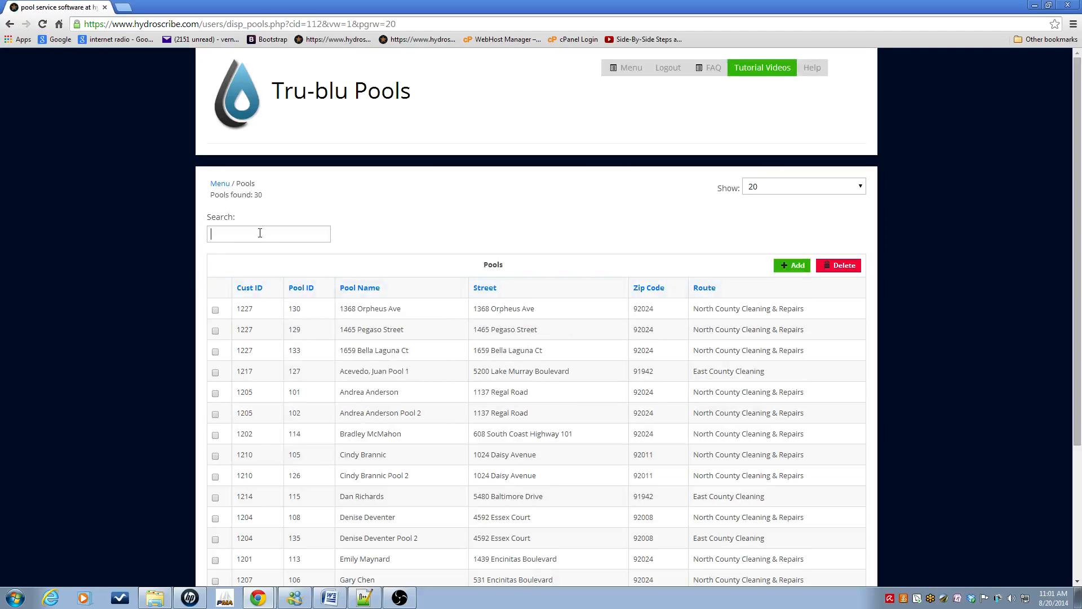
type("q")
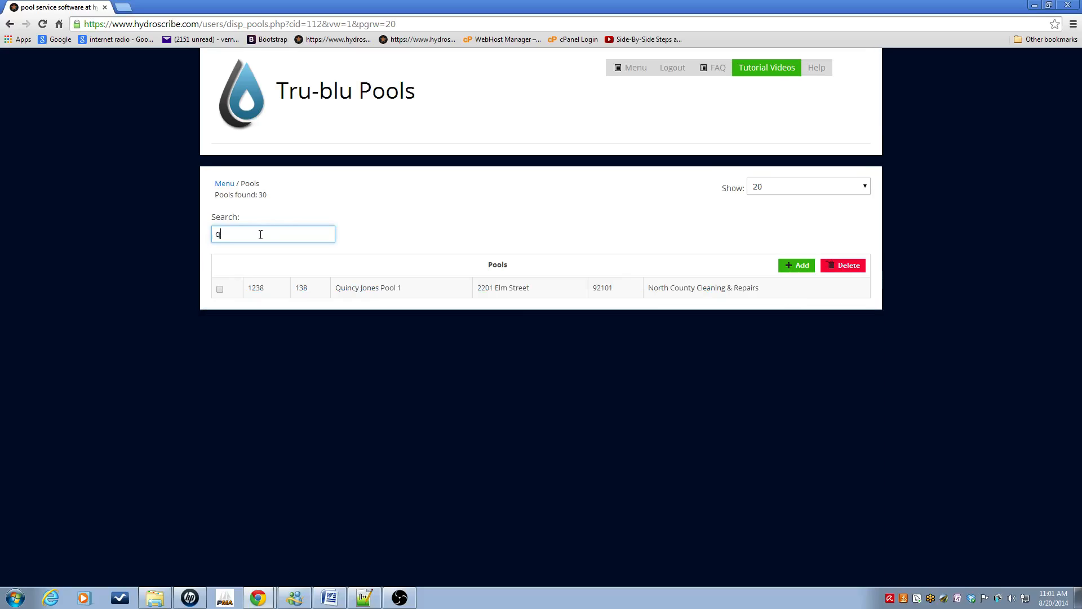
left_click(374, 292)
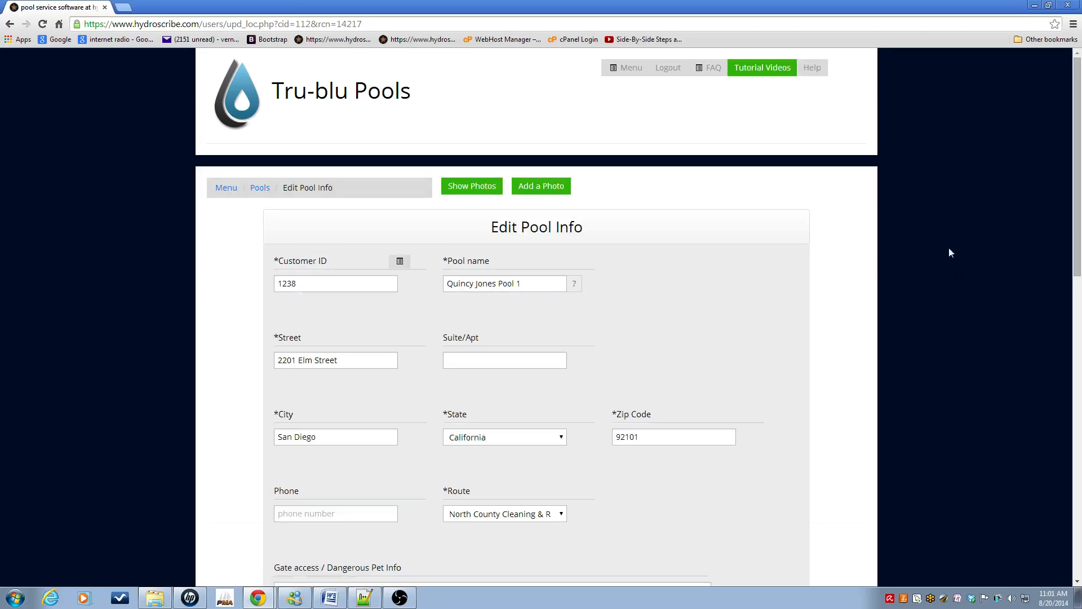
Step: Leave the pool details without changes and return to the main menu
left_click_drag(1078, 187, 1078, 489)
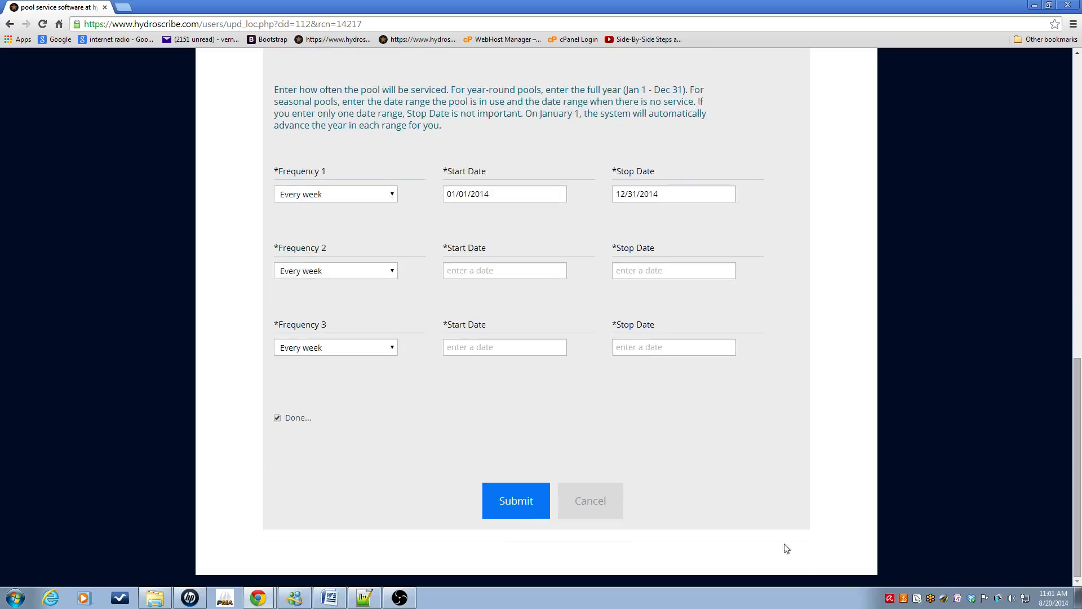
left_click(589, 509)
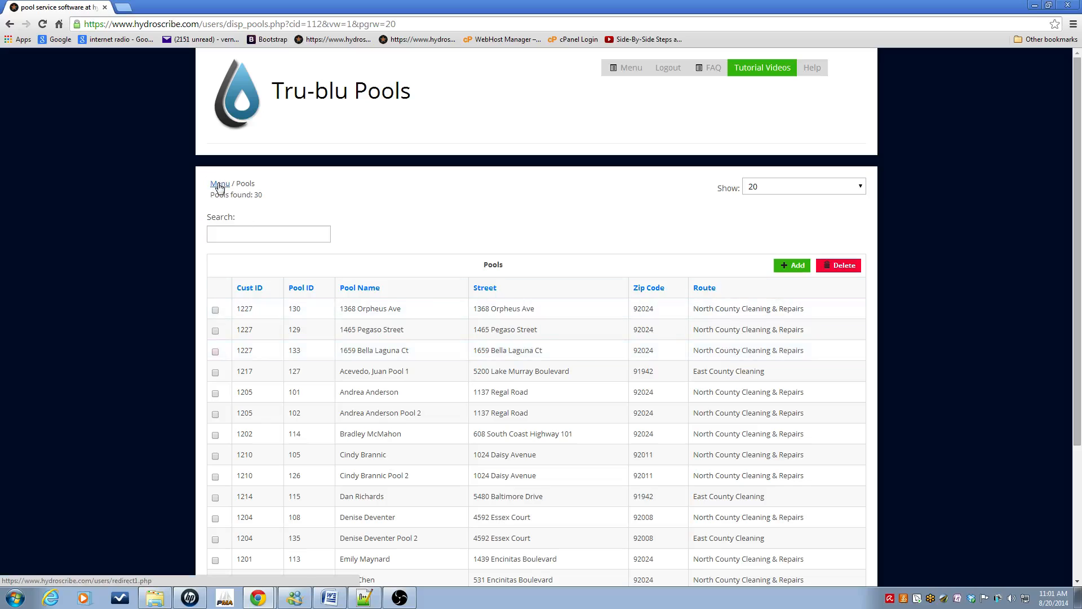
left_click(220, 184)
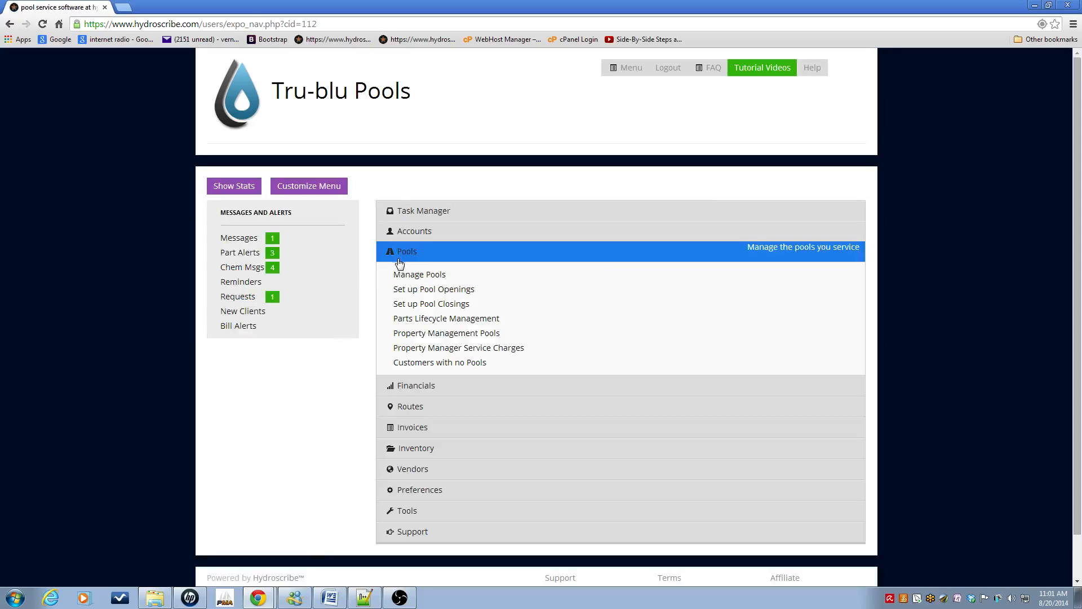